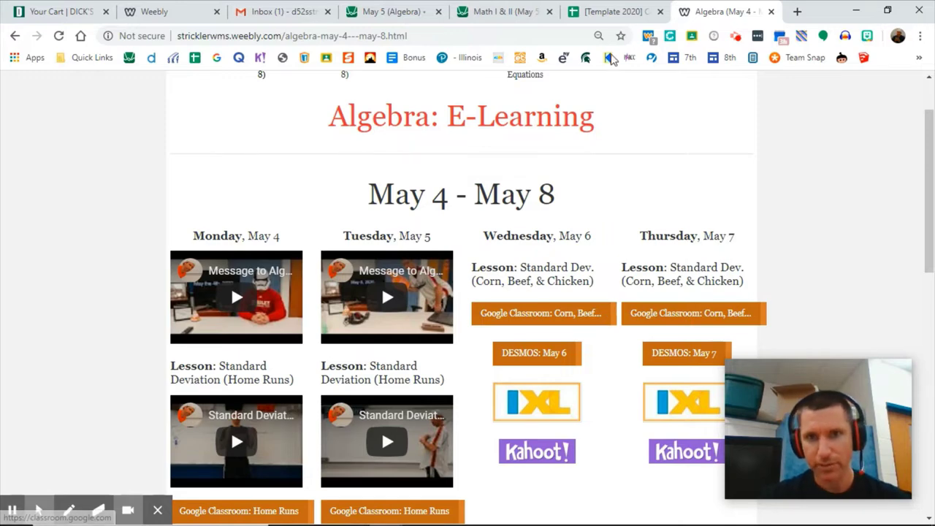
# Switch to the Corn, Beef, and Chicken Production spreadsheet and calculate Iowa's percentage of state planted with corn as =D5/E5.
pyautogui.click(615, 12)
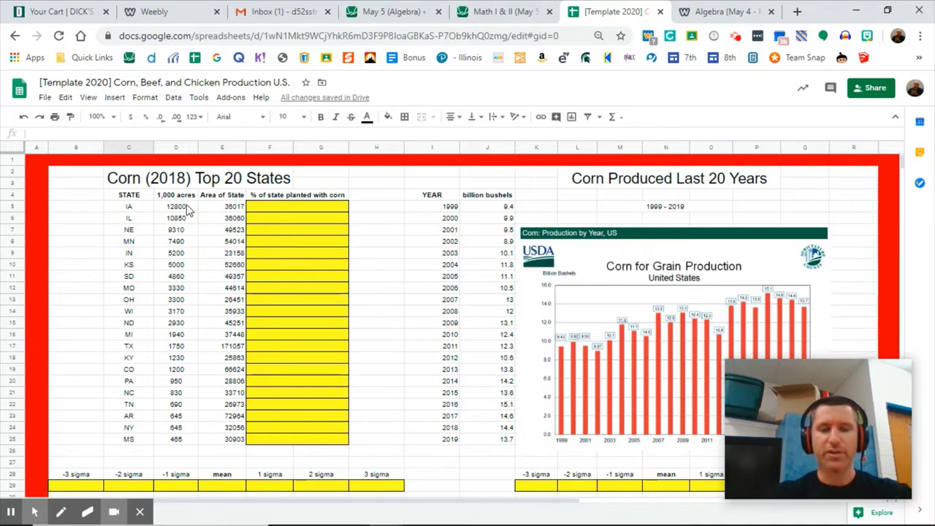
pyautogui.click(338, 210)
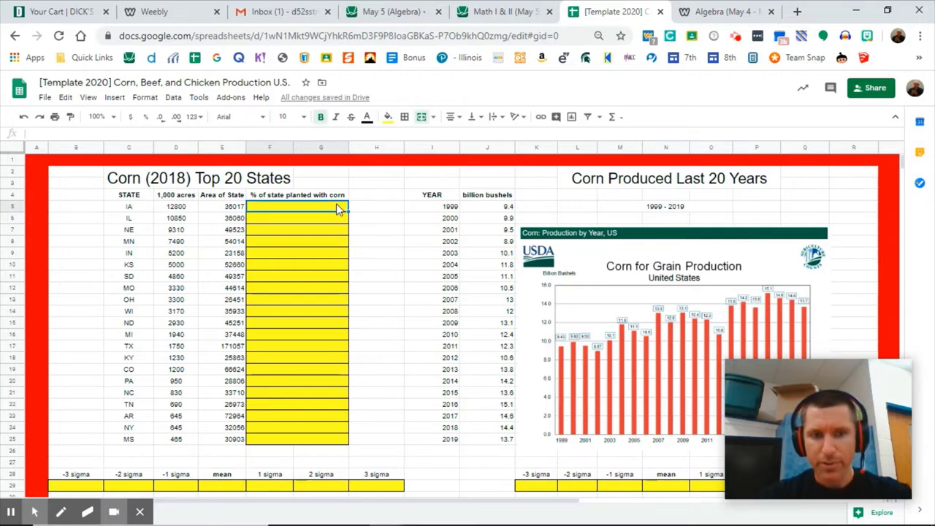
pyautogui.write('=')
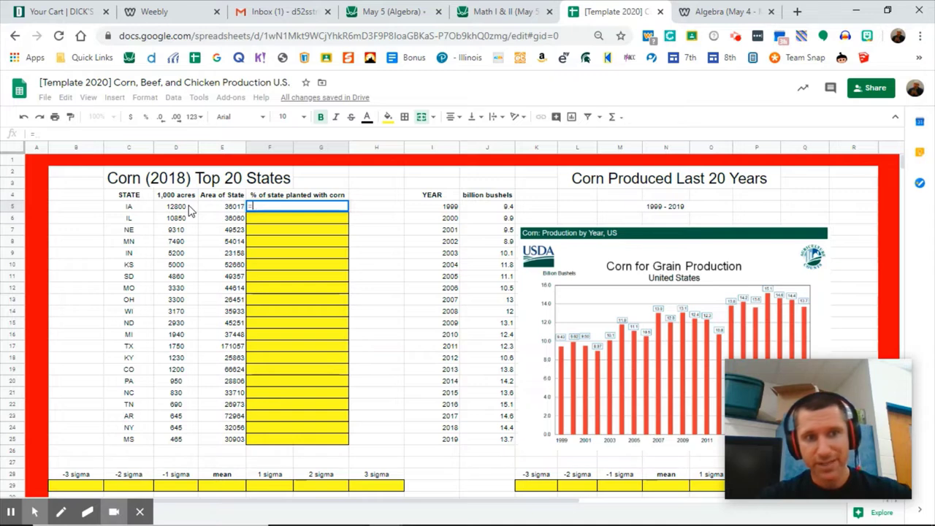
pyautogui.click(183, 207)
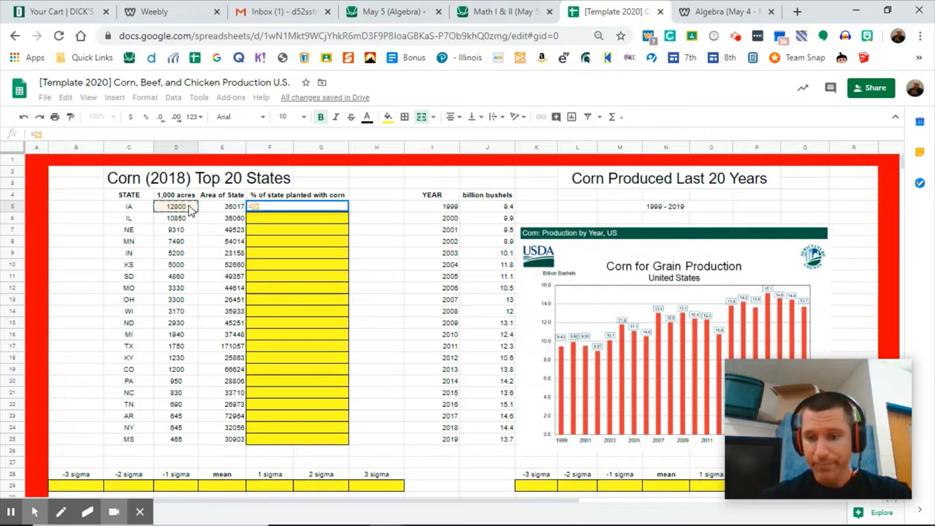
pyautogui.write('/')
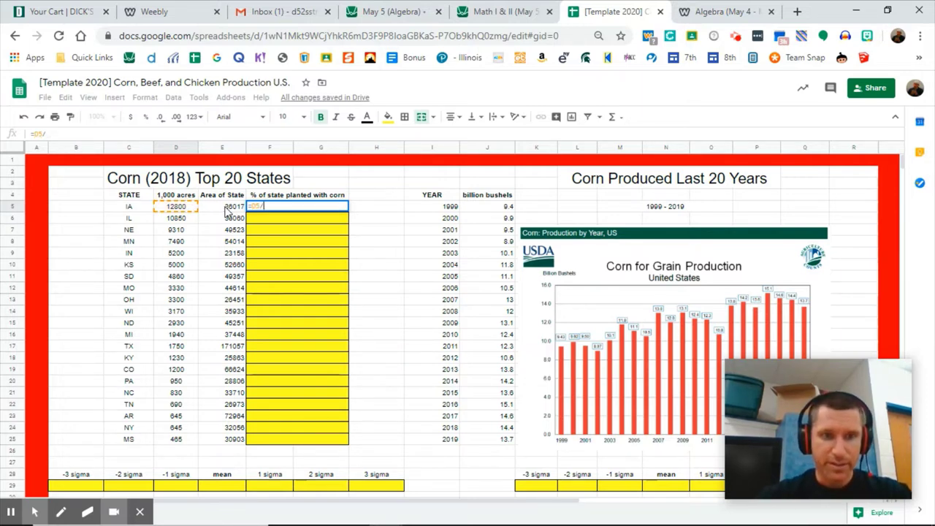
pyautogui.click(227, 211)
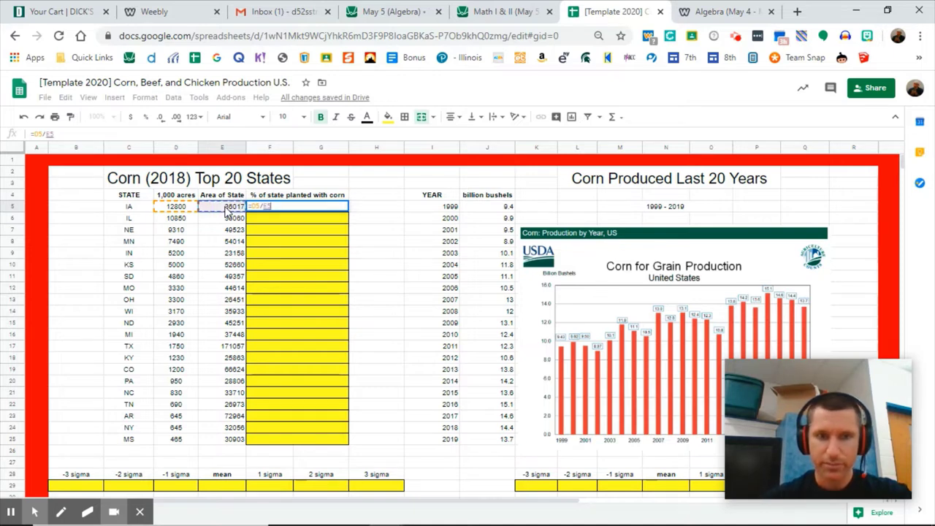
pyautogui.press('Return')
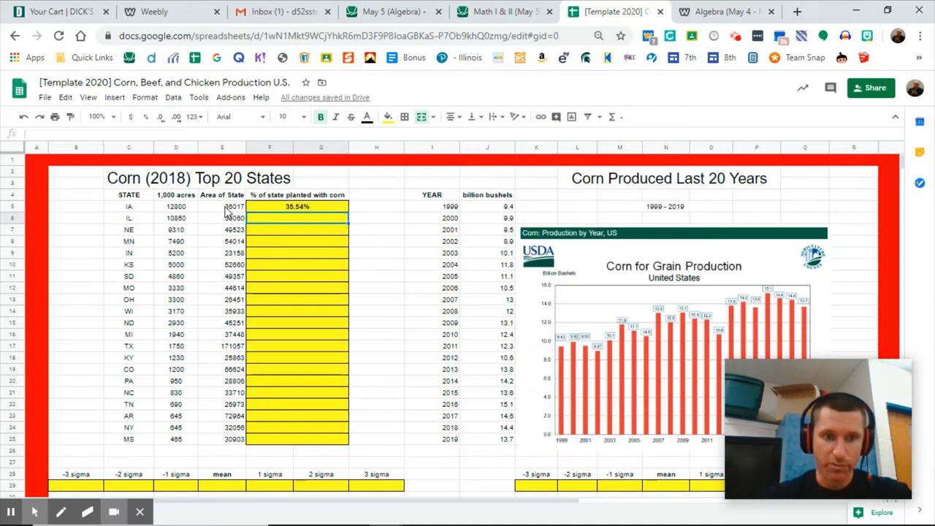
# Copy Iowa's percentage formula down the % of state planted with corn column through Mississippi in row 25.
pyautogui.click(270, 208)
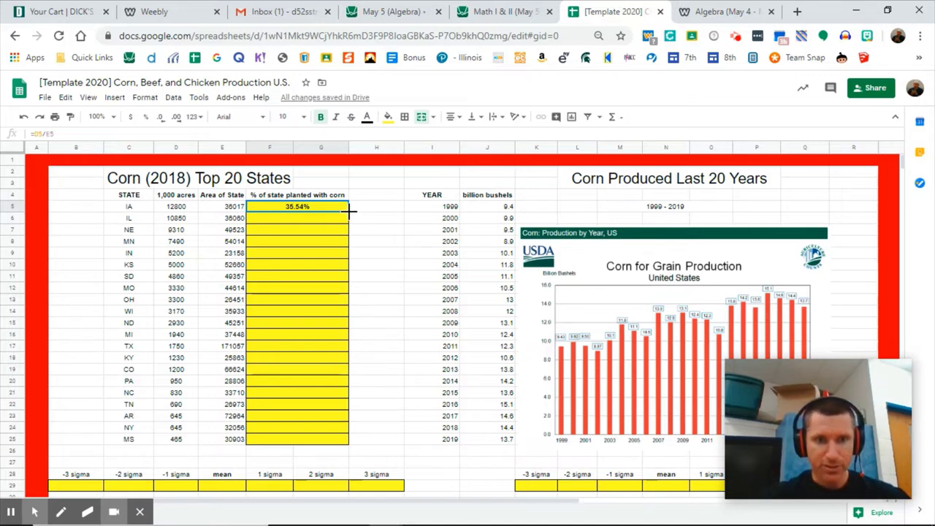
pyautogui.moveTo(350, 211); pyautogui.dragTo(351, 442)
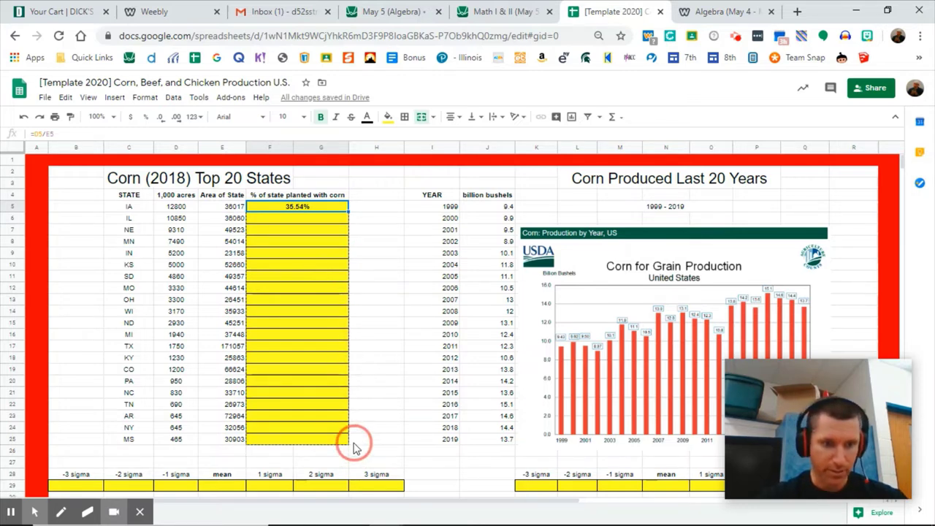
pyautogui.click(383, 399)
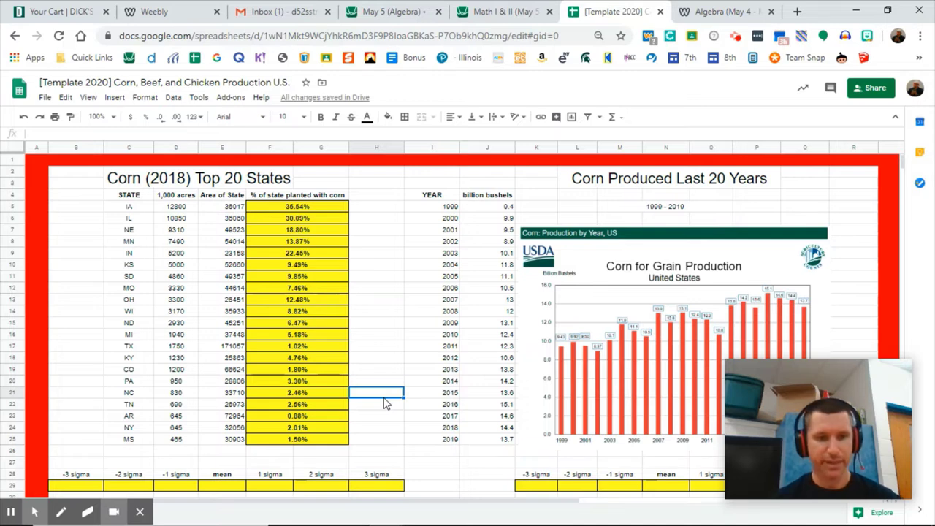
pyautogui.press('Down')
pyautogui.press('Down')
pyautogui.press('Down')
pyautogui.press('Down')
pyautogui.press('Down')
pyautogui.press('Up')
pyautogui.press('Up')
pyautogui.press('Up')
pyautogui.press('Up')
pyautogui.press('Up')
pyautogui.press('Up')
pyautogui.press('Up')
pyautogui.press('Up')
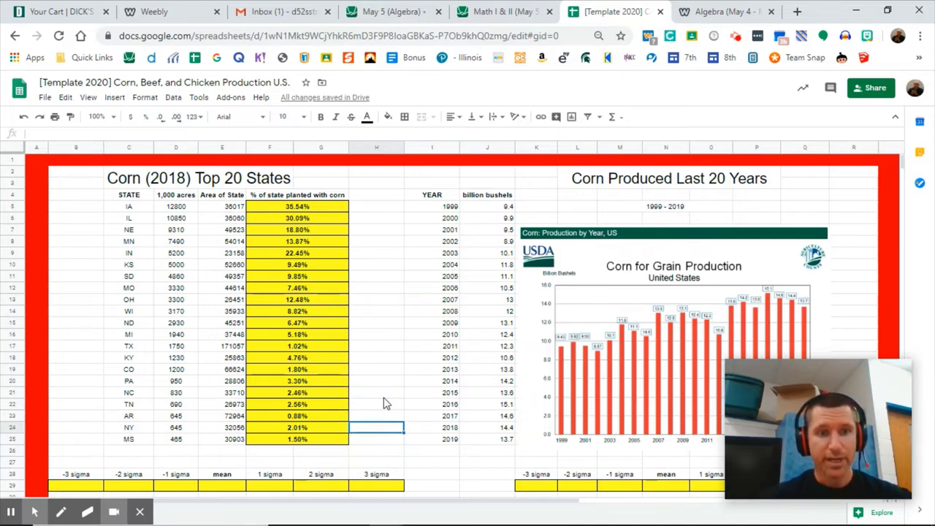
pyautogui.press('Up')
pyautogui.press('Up')
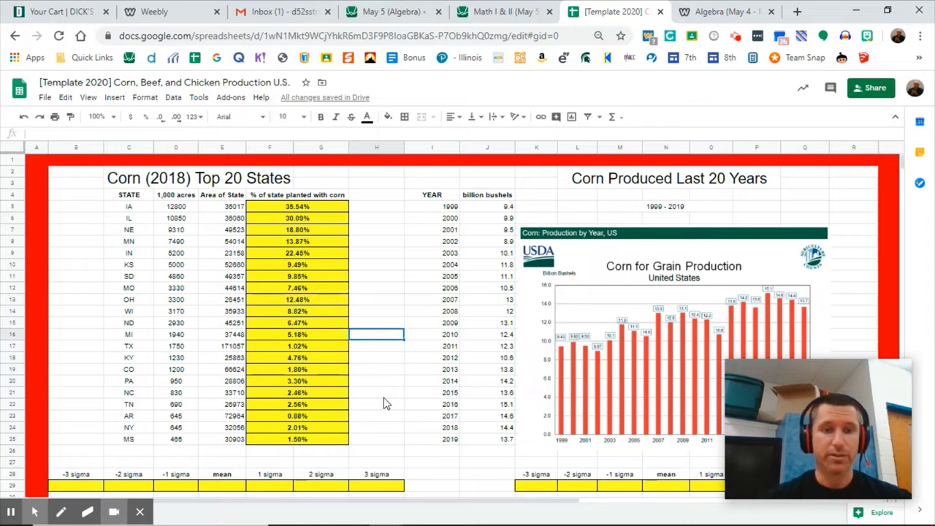
pyautogui.press('Up')
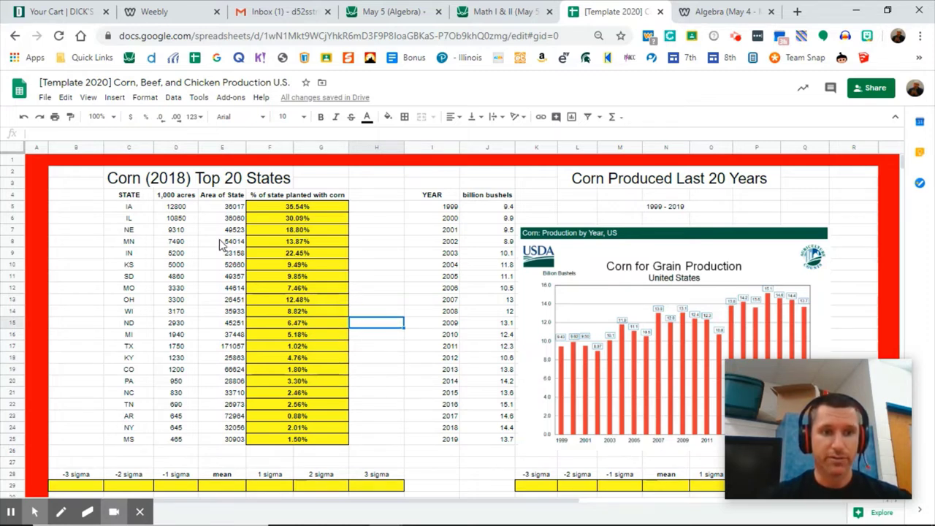
# Compare the corn acreage with the percentage of state planted for Iowa and Indiana, and check Ohio's percentage.
pyautogui.click(188, 209)
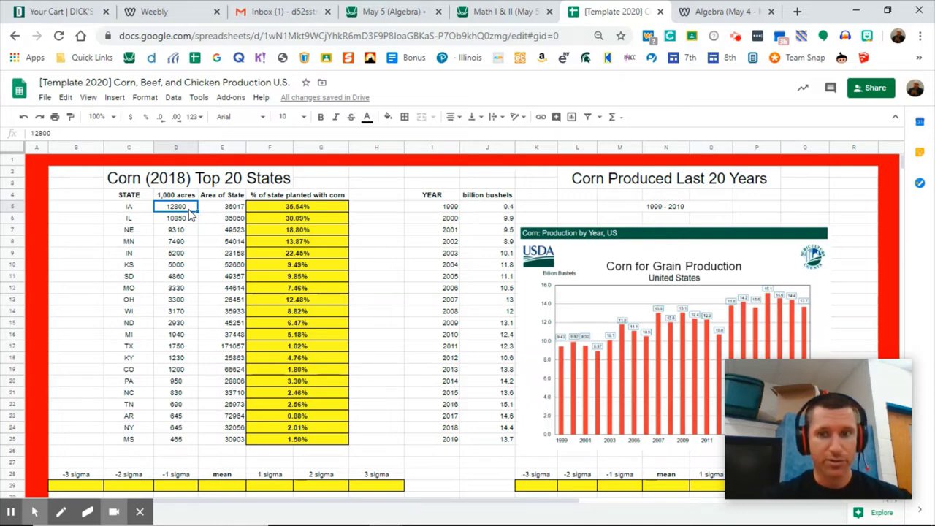
pyautogui.click(283, 210)
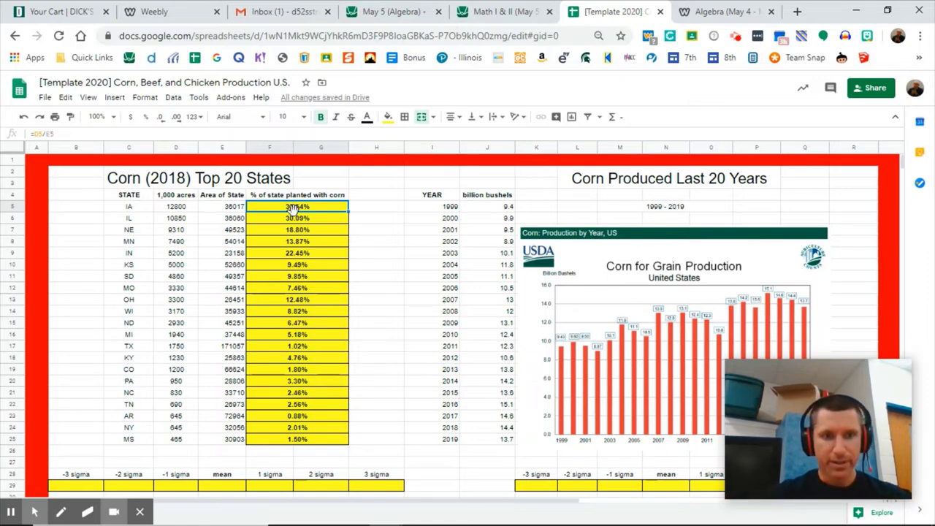
pyautogui.click(187, 255)
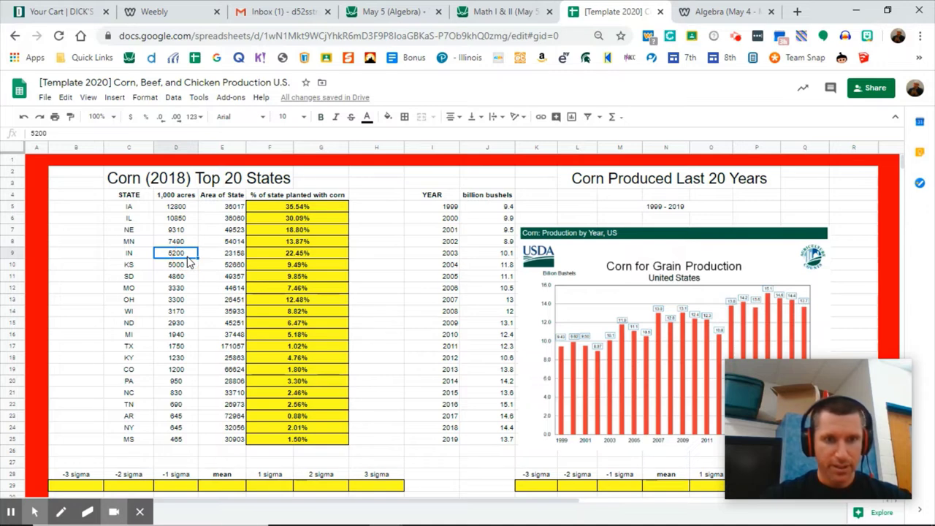
pyautogui.click(272, 253)
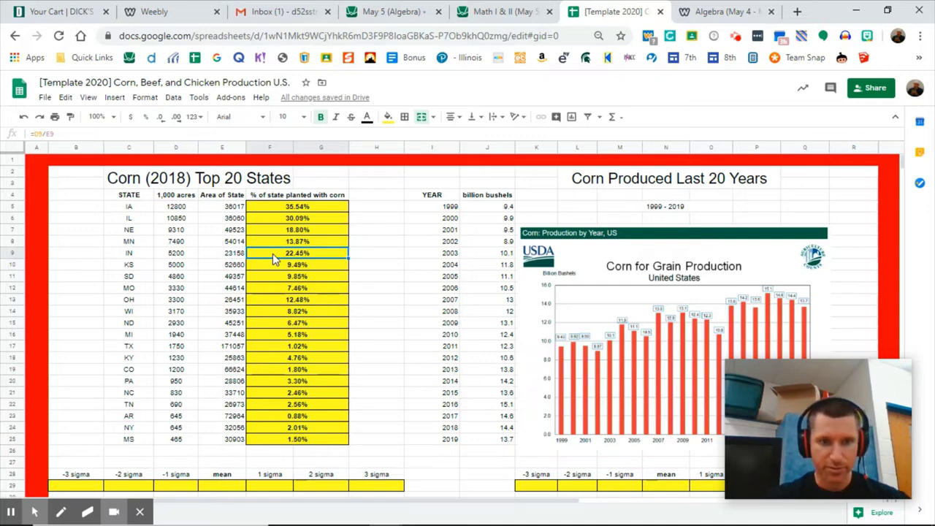
pyautogui.click(297, 302)
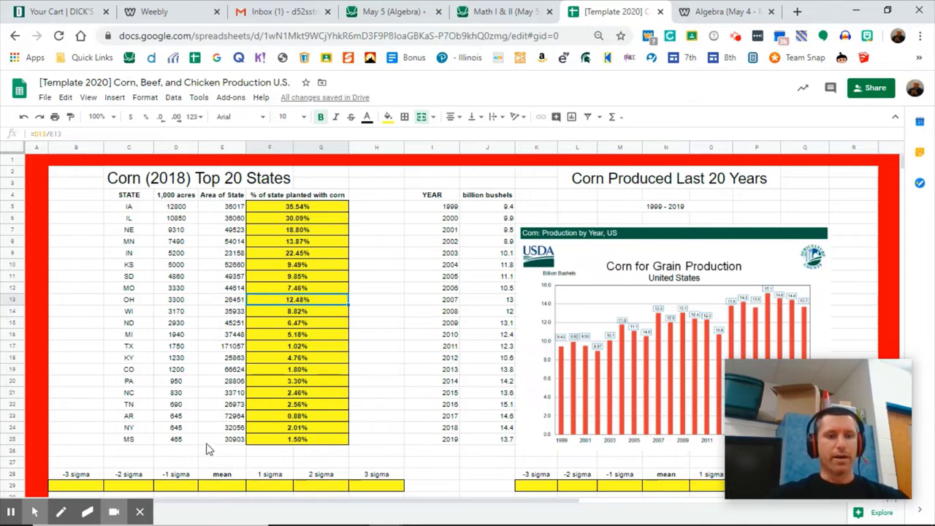
# Calculate the mean percentage of state planted with corn in E29 using the AVERAGE function over F5:G25.
pyautogui.click(221, 487)
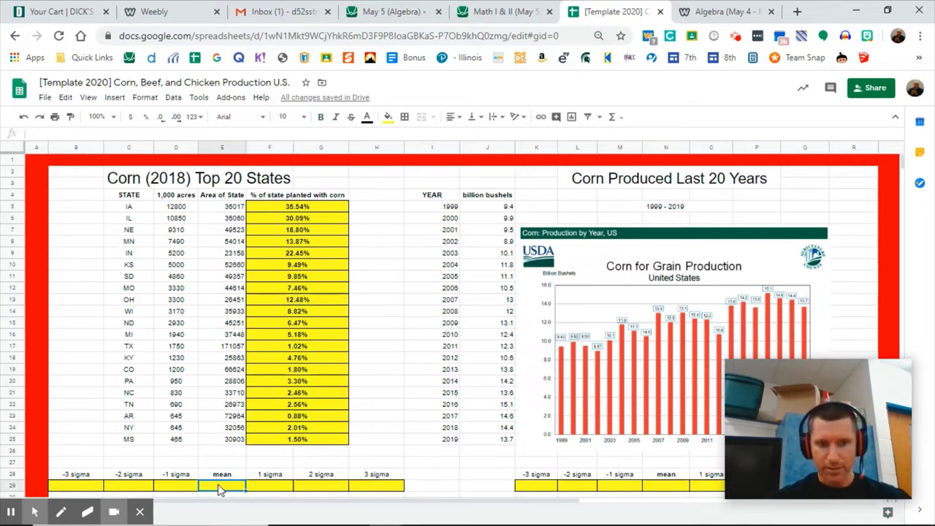
pyautogui.scroll(-1, 220, 489)
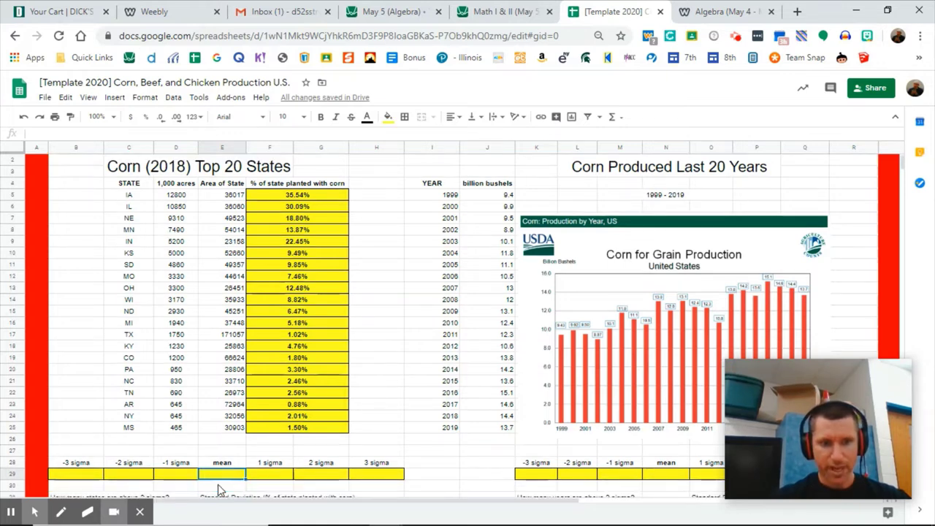
pyautogui.write('=aver')
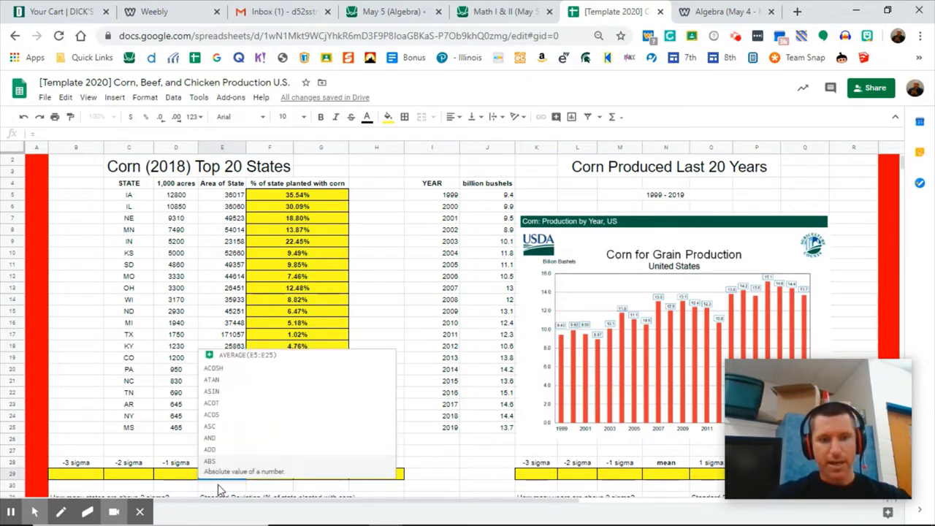
pyautogui.write('age')
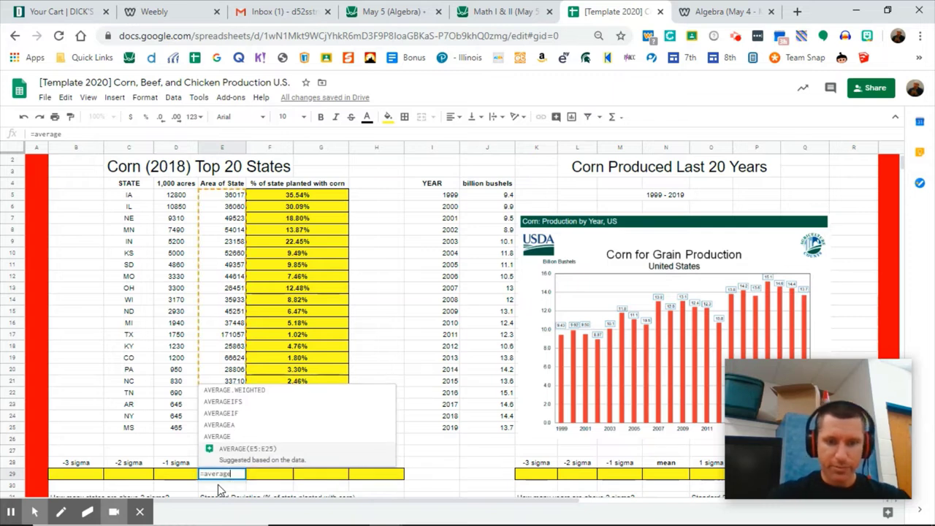
pyautogui.write('(')
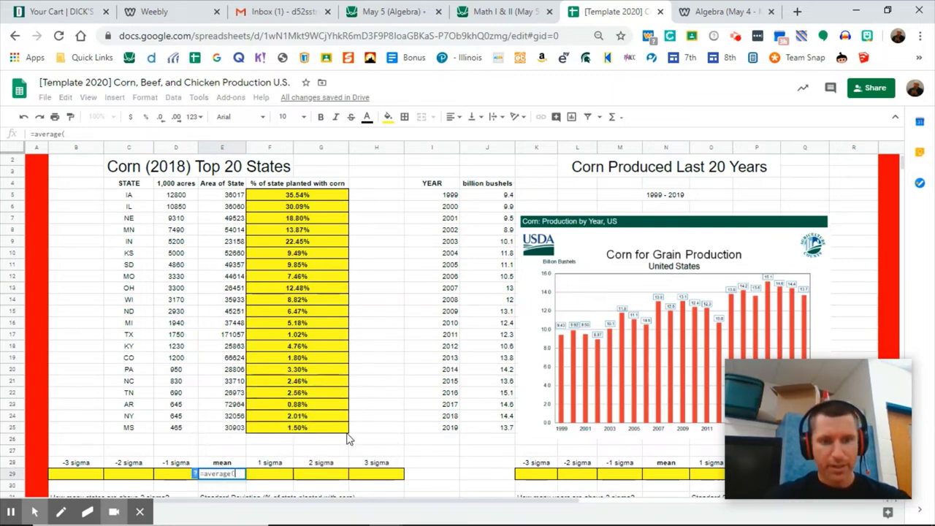
pyautogui.moveTo(340, 437); pyautogui.dragTo(337, 194)
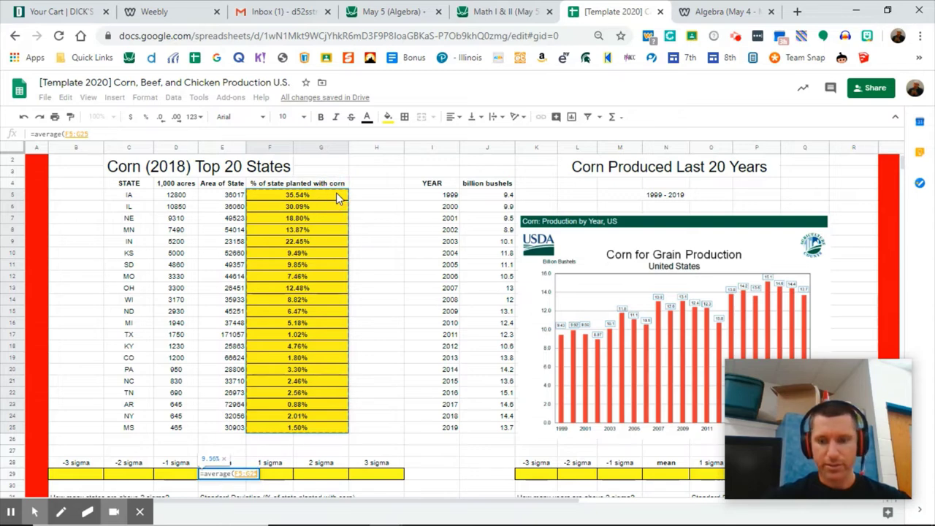
pyautogui.press('Return')
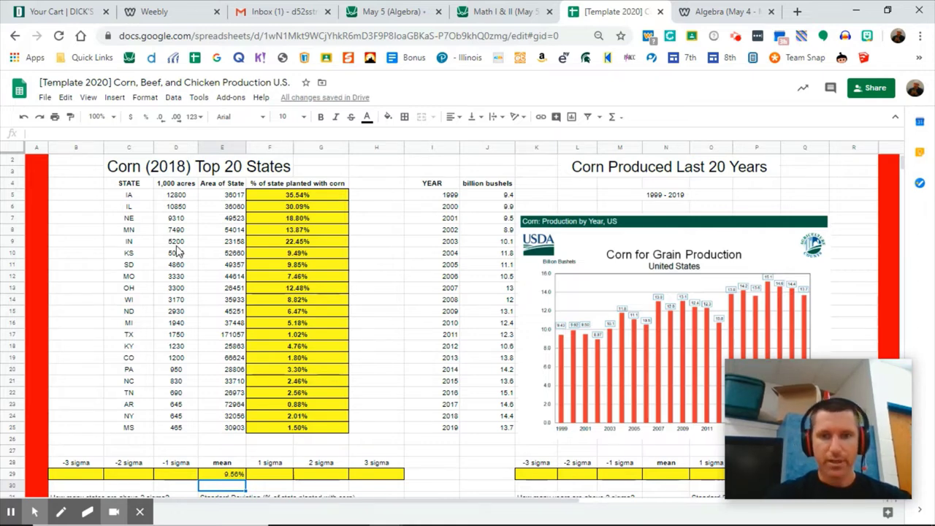
# Calculate the standard deviation of the percentages planted with corn in E32 using STDEV.S over F5:G25.
pyautogui.scroll(-2, 178, 248)
pyautogui.press('Up')
pyautogui.press('Up')
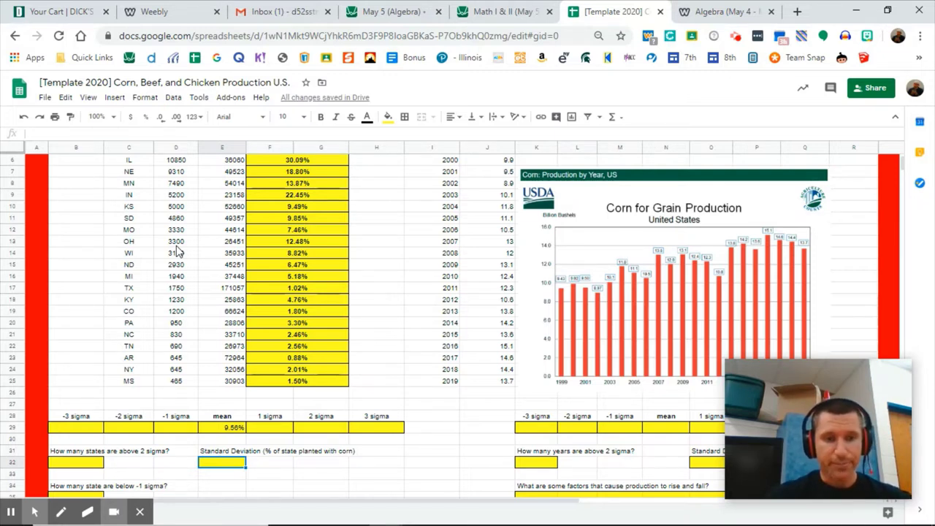
pyautogui.write('=s')
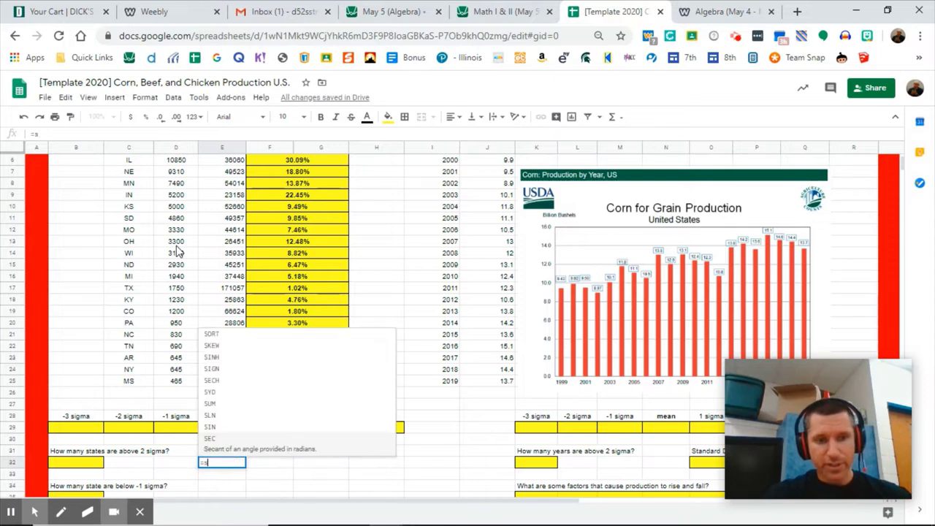
pyautogui.write('tdev')
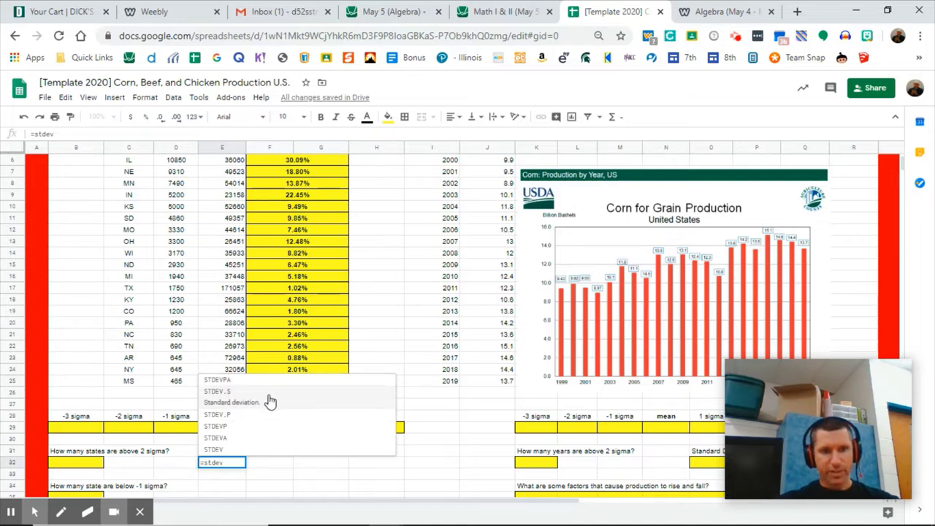
pyautogui.click(240, 404)
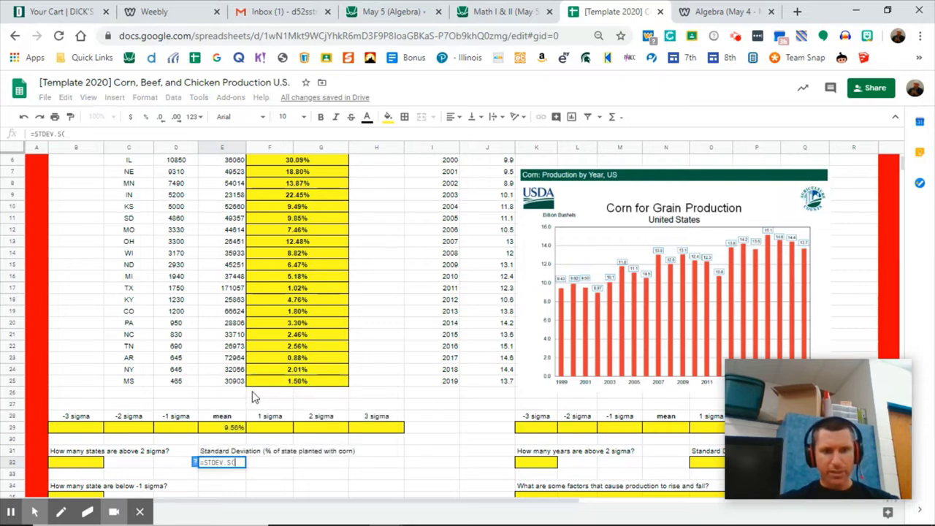
pyautogui.click(281, 384)
pyautogui.moveTo(285, 351); pyautogui.dragTo(306, 178)
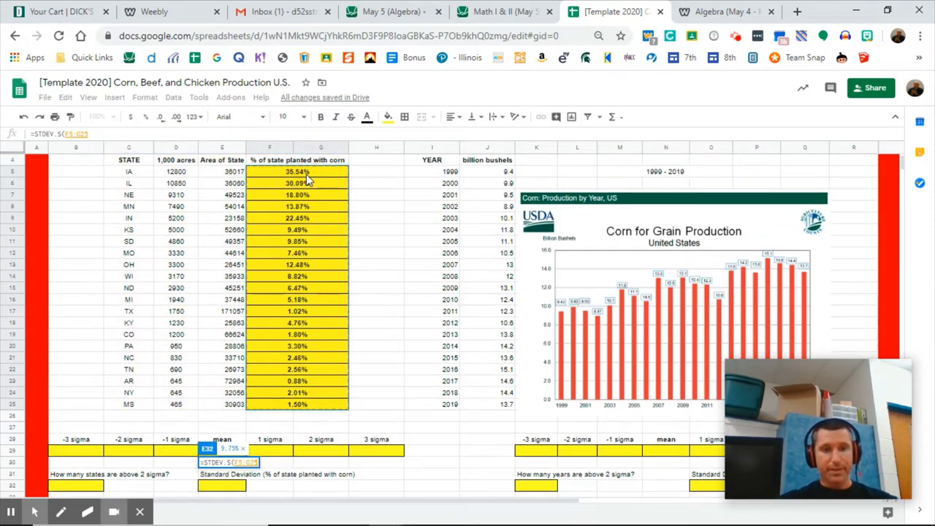
pyautogui.press('Return')
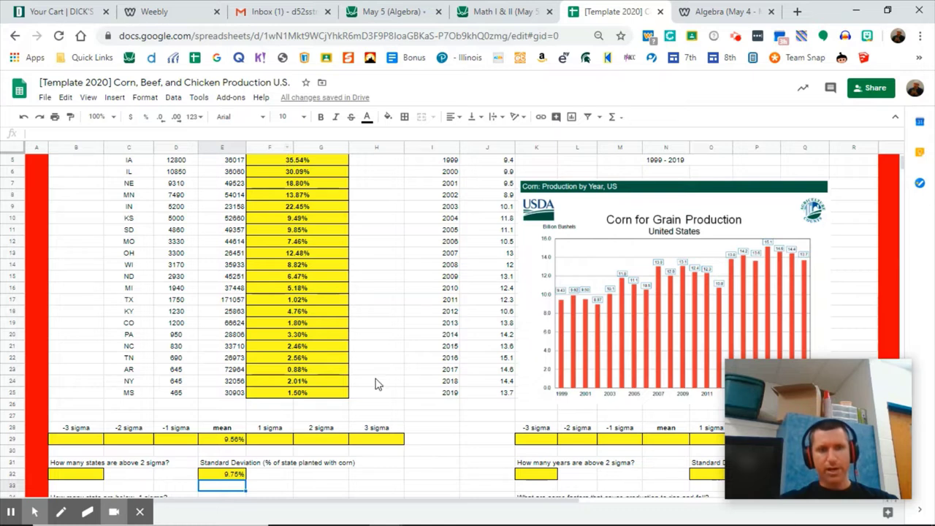
# Calculate the 1 sigma value in F29 by adding .0975 to the mean with the formula =E29+.0975.
pyautogui.click(284, 440)
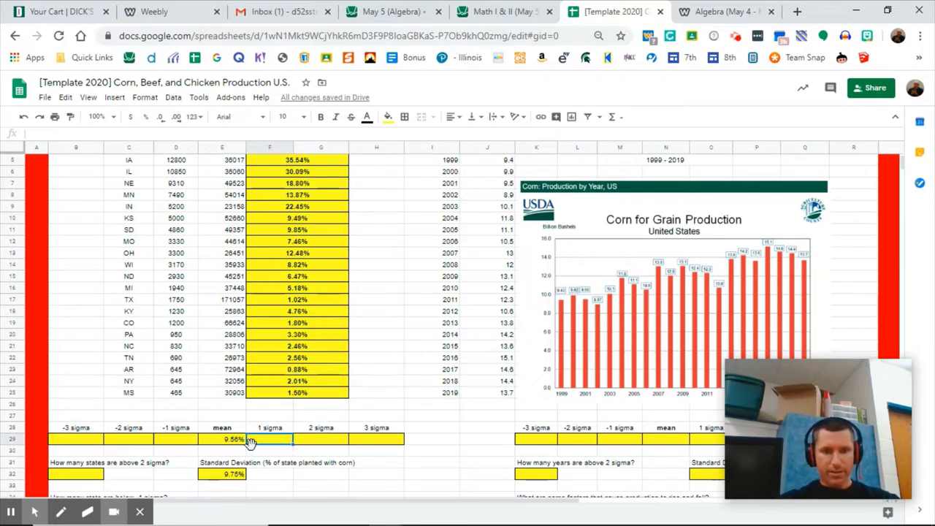
pyautogui.write('=')
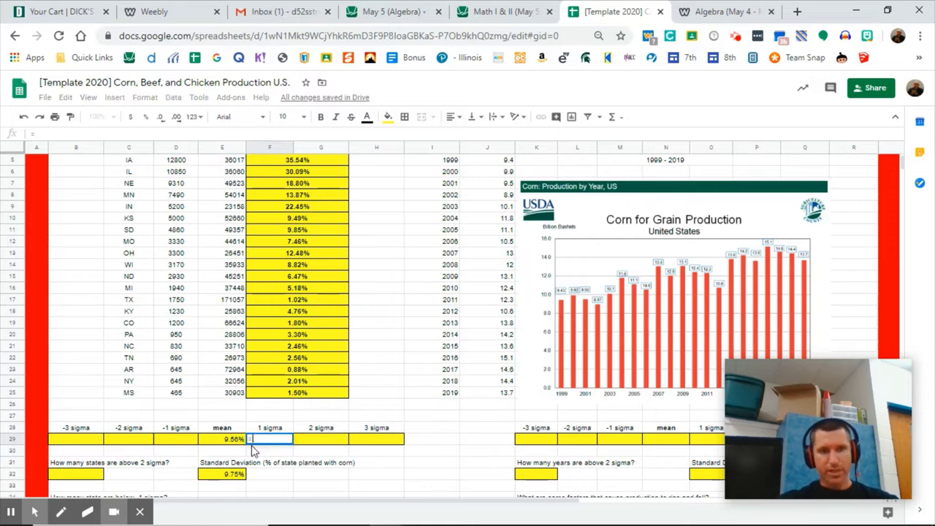
pyautogui.click(237, 440)
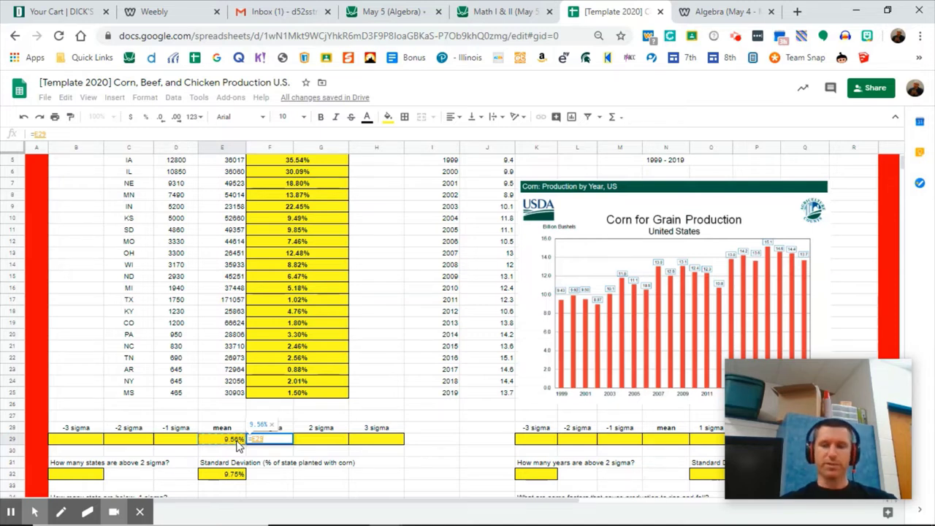
pyautogui.write('+')
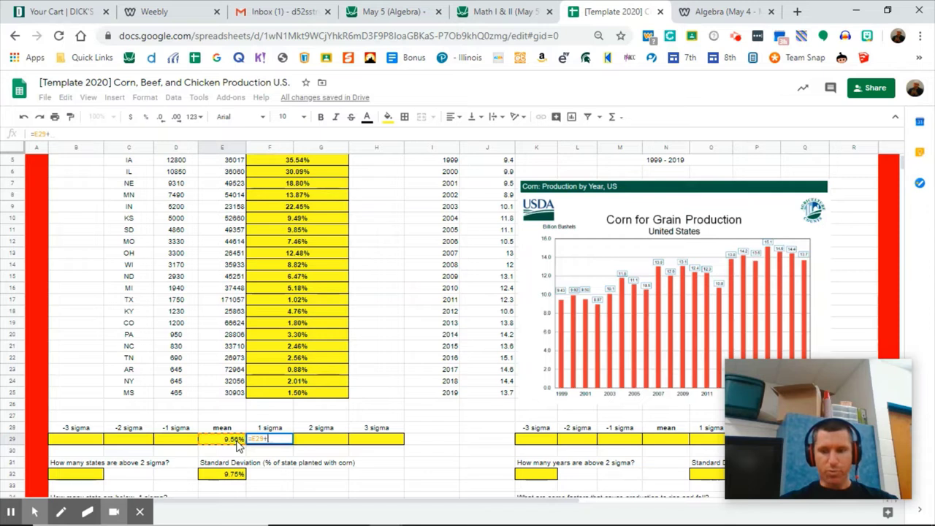
pyautogui.write('.0975')
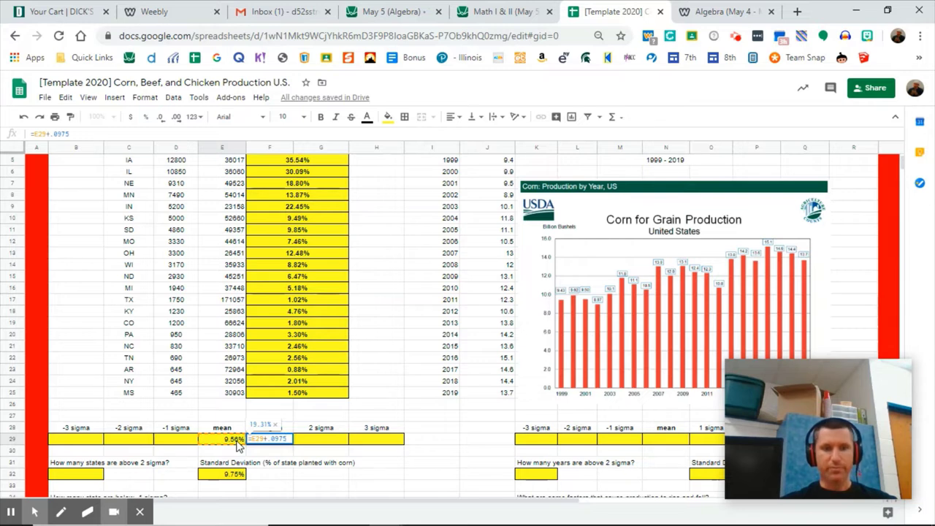
pyautogui.press('Return')
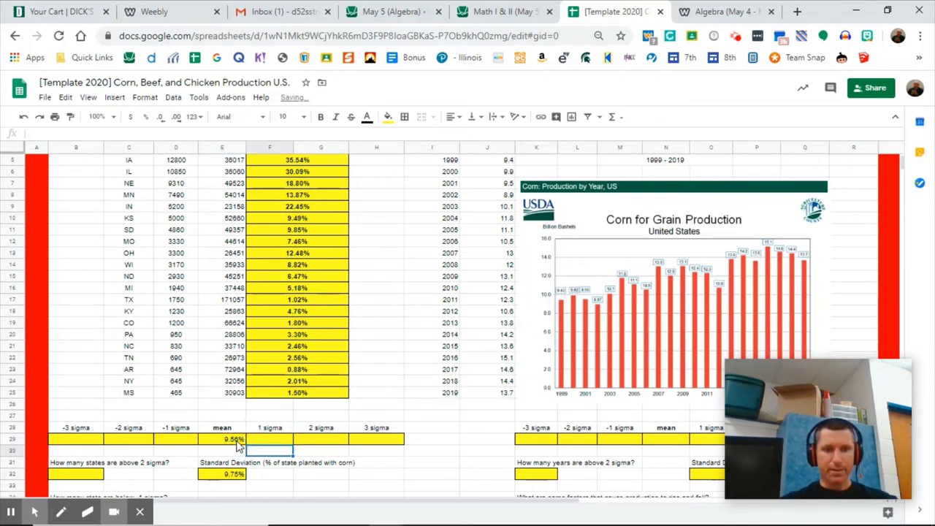
# Fill the 1 sigma formula from F29 across the 2 sigma and 3 sigma cells through H29.
pyautogui.press('Up')
pyautogui.press('Up')
pyautogui.click(281, 439)
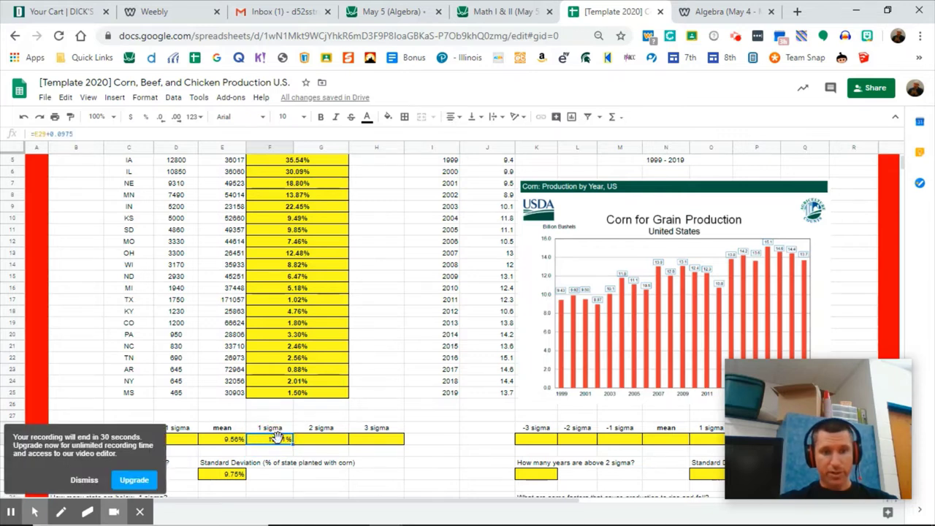
pyautogui.moveTo(294, 444); pyautogui.dragTo(369, 445)
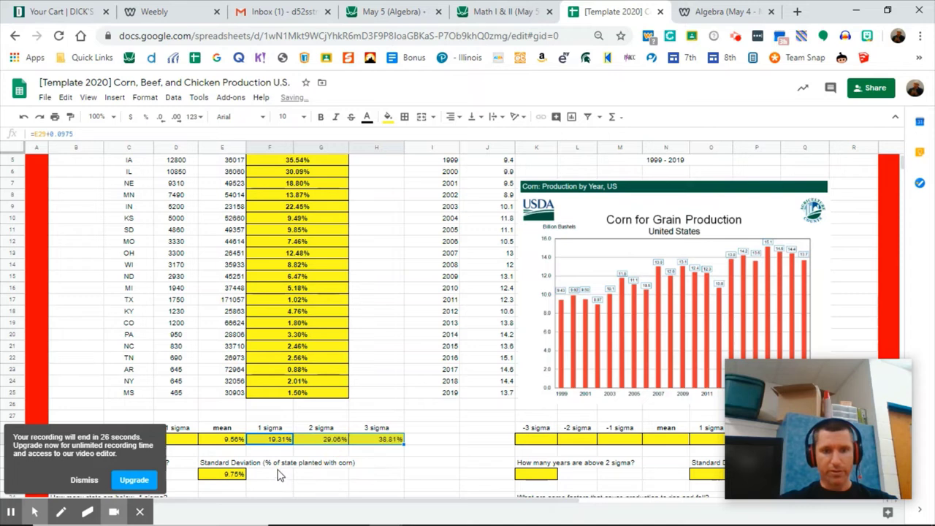
pyautogui.click(93, 480)
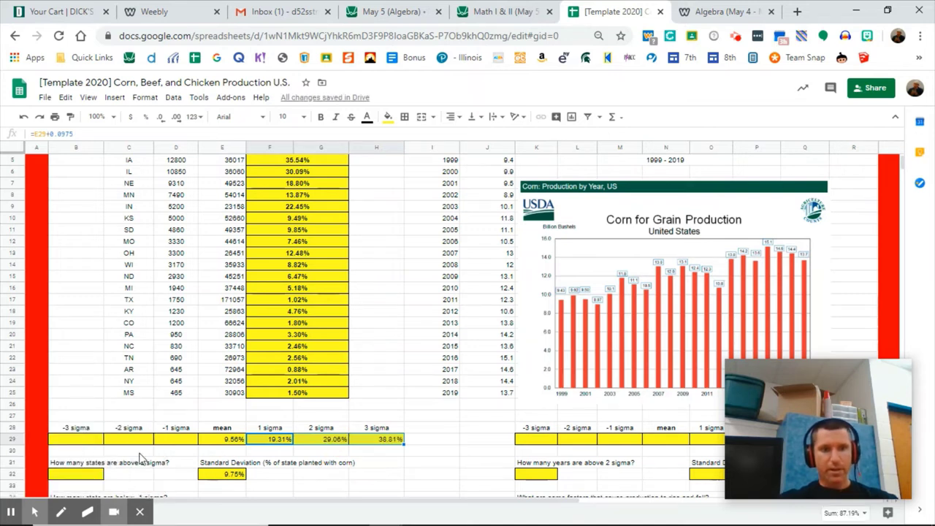
# Calculate the -1 sigma value in D29 by subtracting .0975 from the mean with the formula =E29-.0975.
pyautogui.click(172, 433)
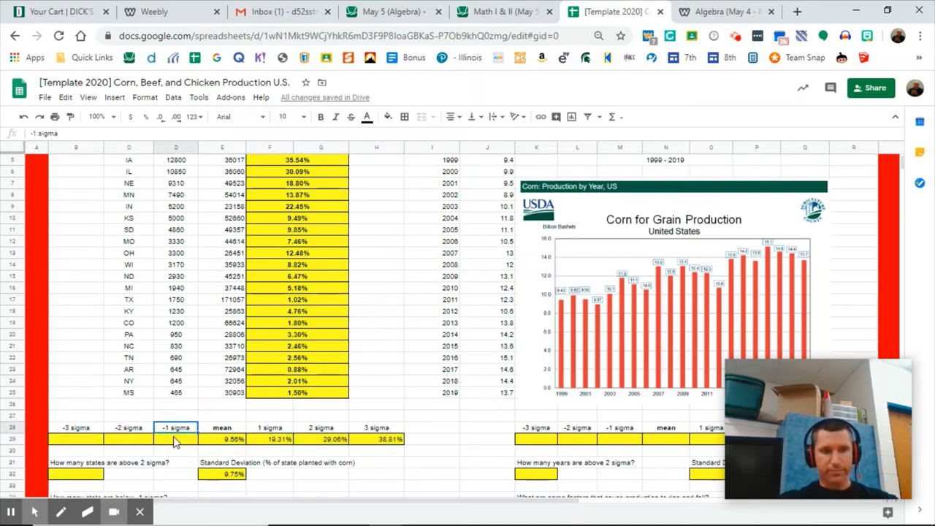
pyautogui.click(175, 440)
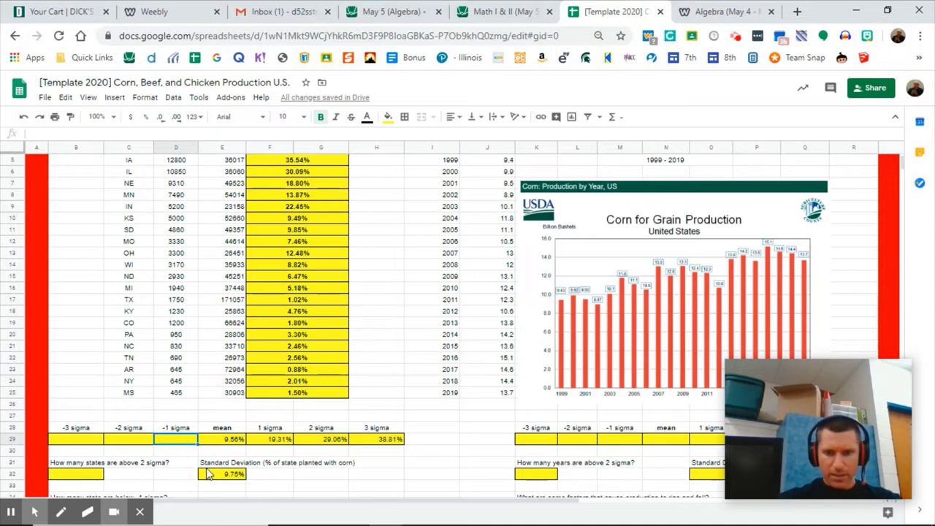
pyautogui.write('=')
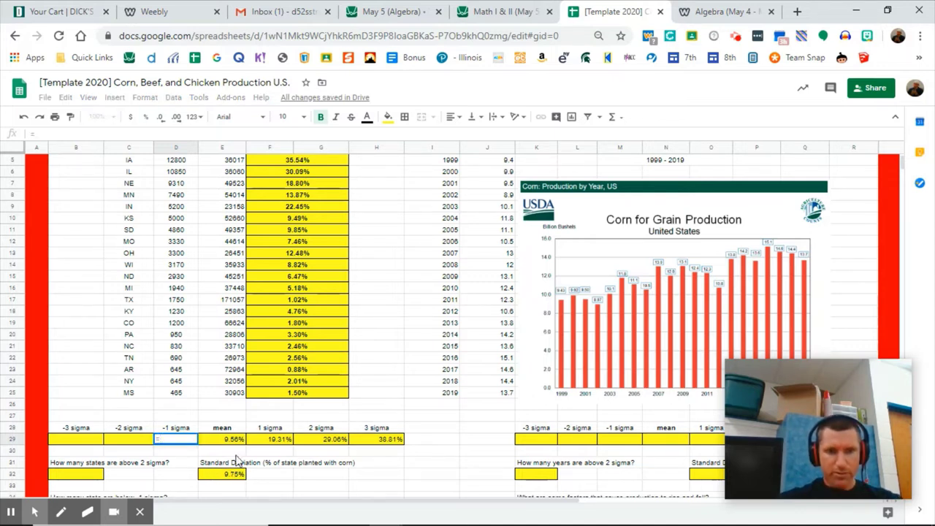
pyautogui.click(241, 441)
pyautogui.write('-')
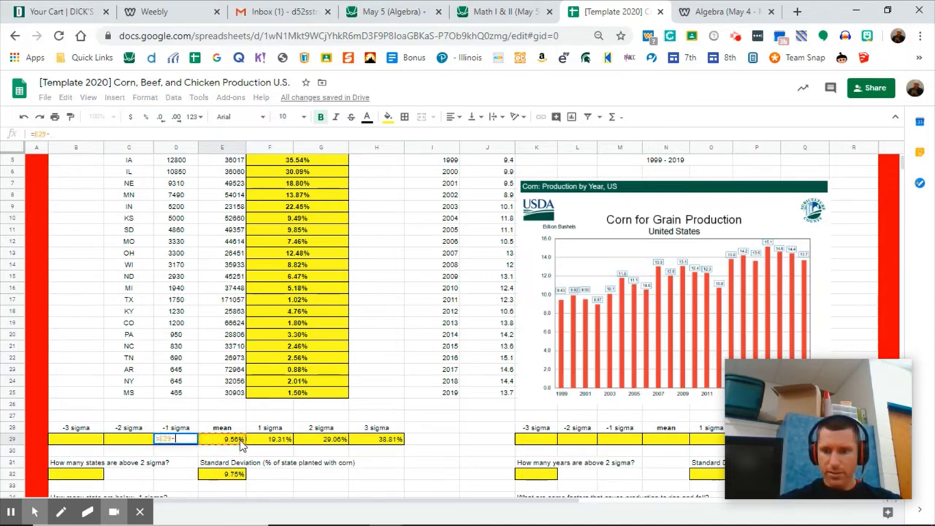
pyautogui.write('.0975')
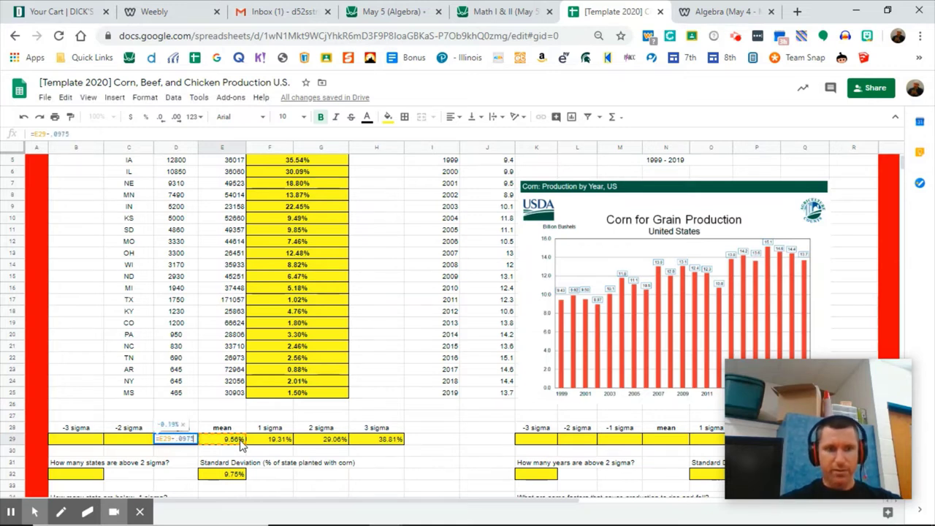
pyautogui.press('Return')
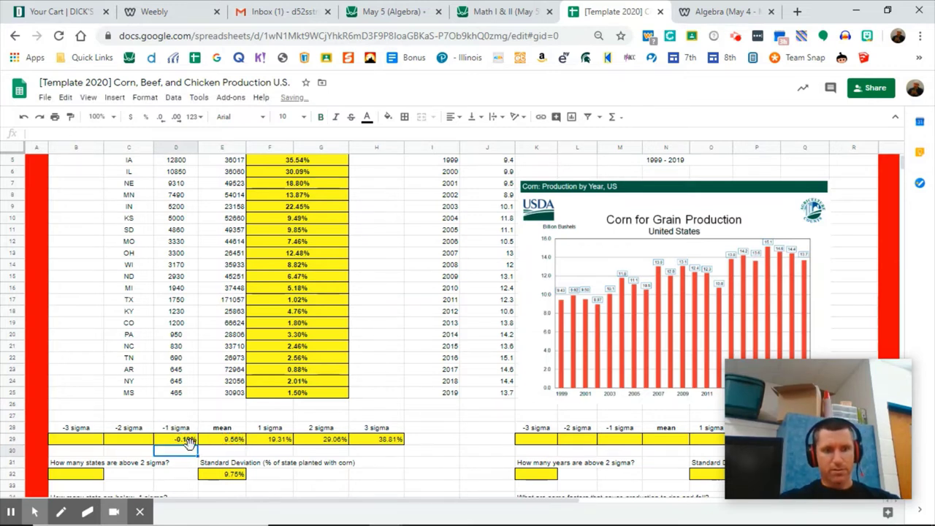
# Fill the -1 sigma formula from D29 back across the -2 sigma and -3 sigma cells to B29.
pyautogui.click(187, 439)
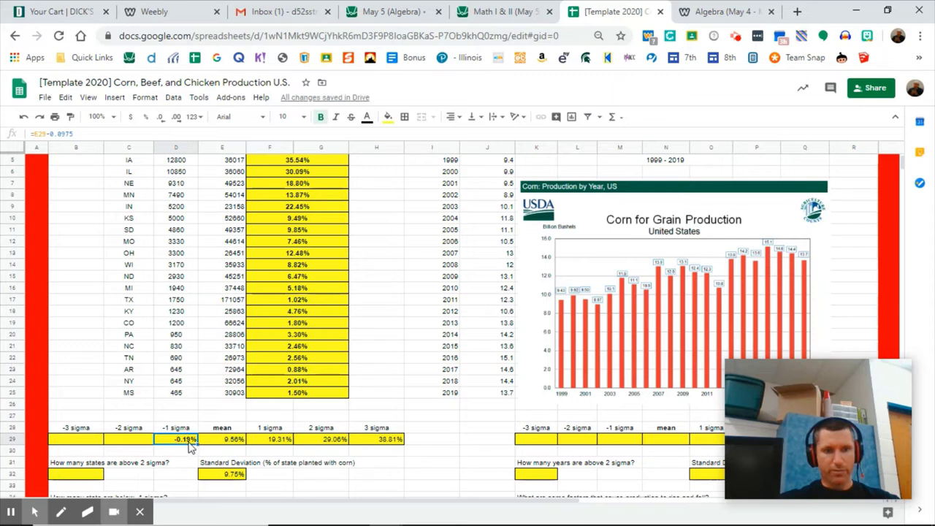
pyautogui.moveTo(155, 447); pyautogui.dragTo(82, 449)
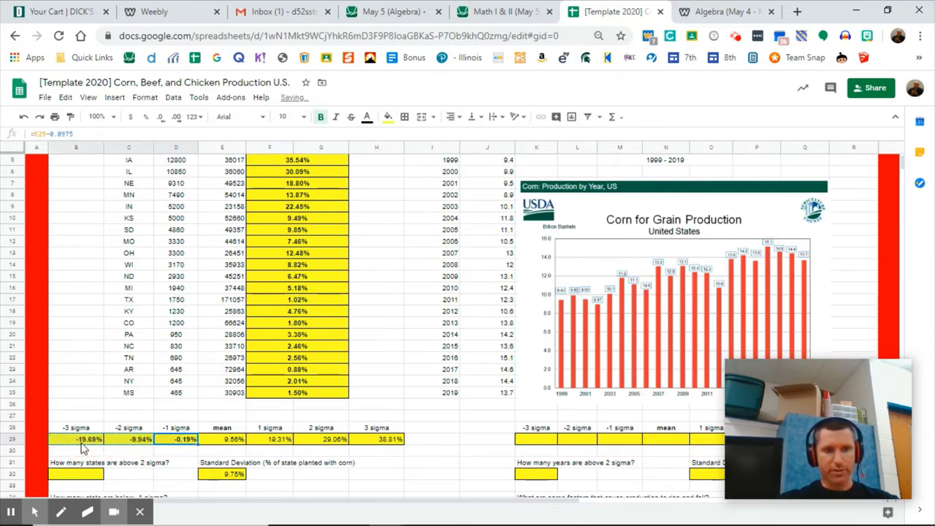
pyautogui.click(229, 448)
# Compare the state percentages with the 2 sigma value and enter "Iowa, Illinois" in B32 as the states above 2 sigma.
pyautogui.scroll(-2, 460, 369)
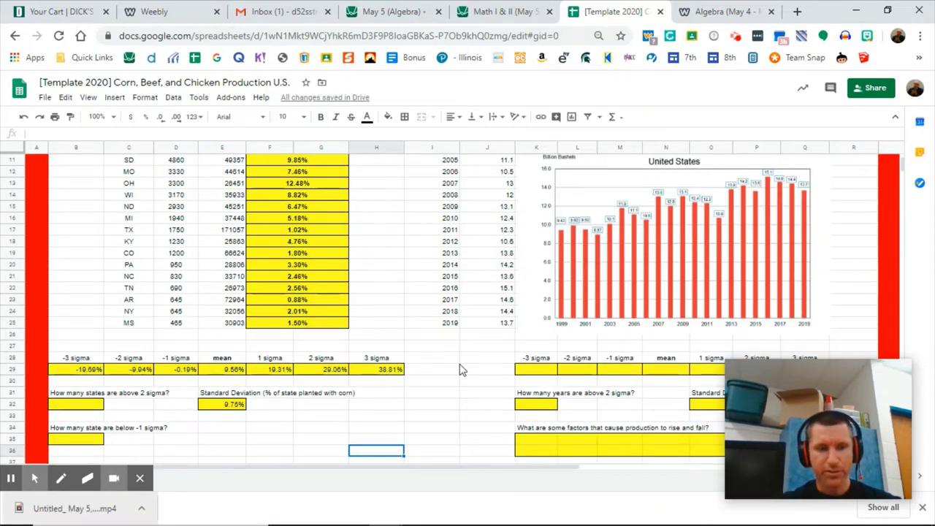
pyautogui.click(96, 409)
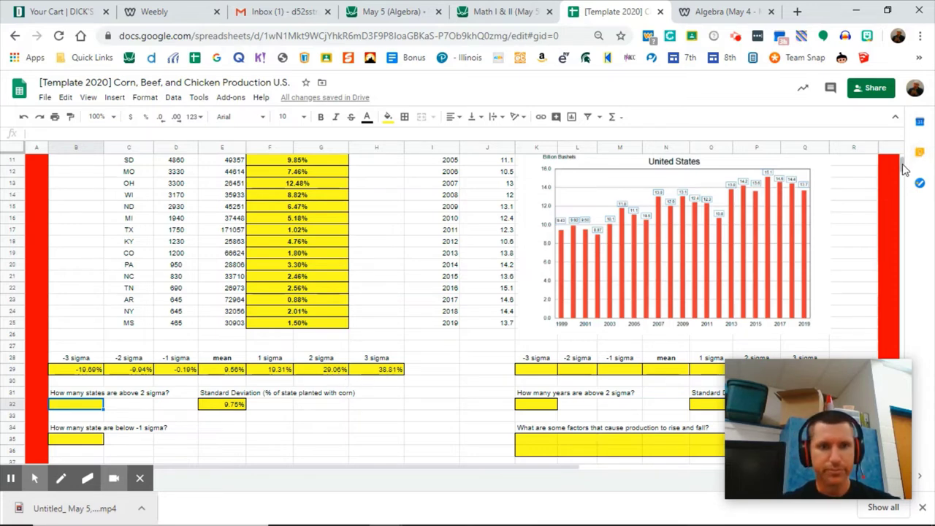
pyautogui.scroll(3, 904, 168)
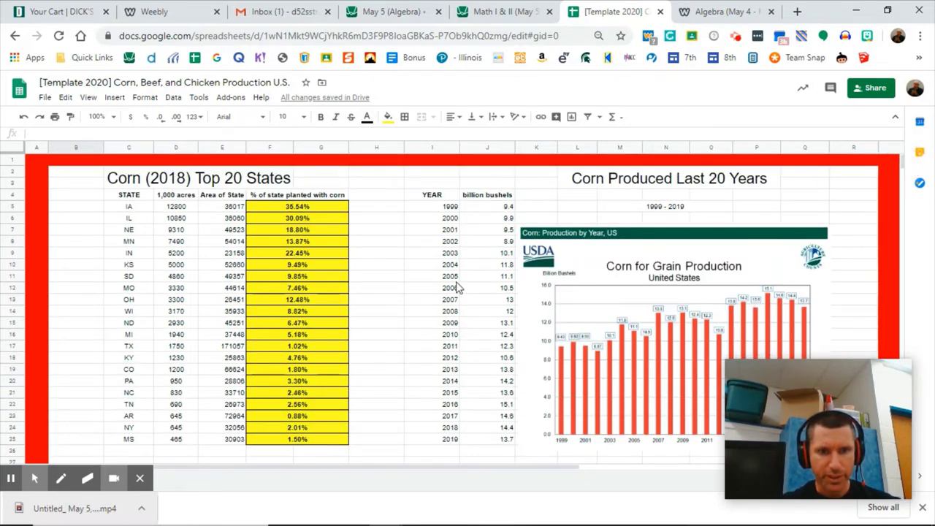
pyautogui.click(324, 221)
pyautogui.click(330, 209)
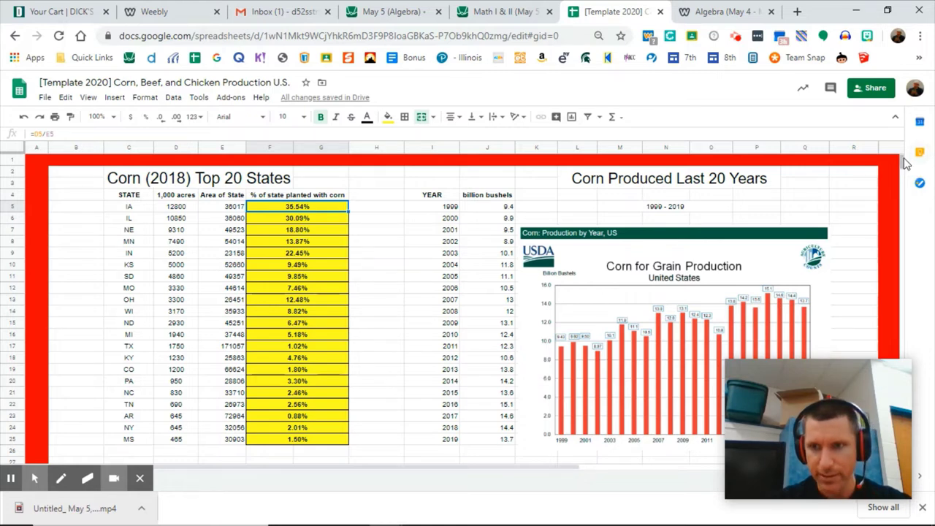
pyautogui.moveTo(908, 156); pyautogui.dragTo(905, 165)
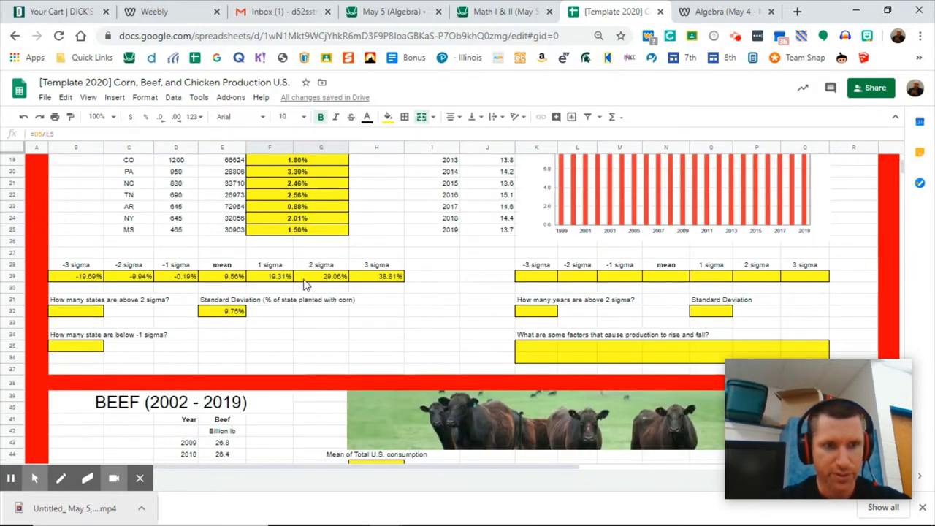
pyautogui.click(68, 315)
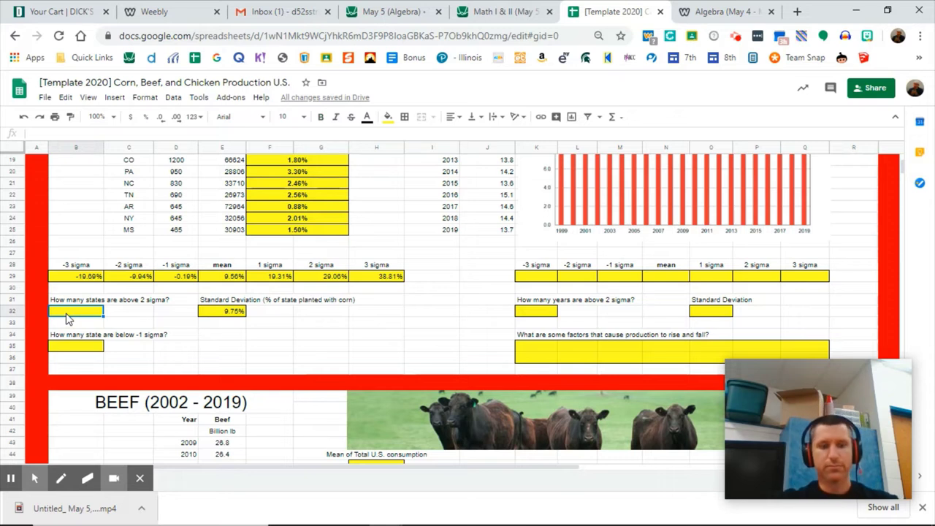
pyautogui.write('0')
pyautogui.write('owa, Illino')
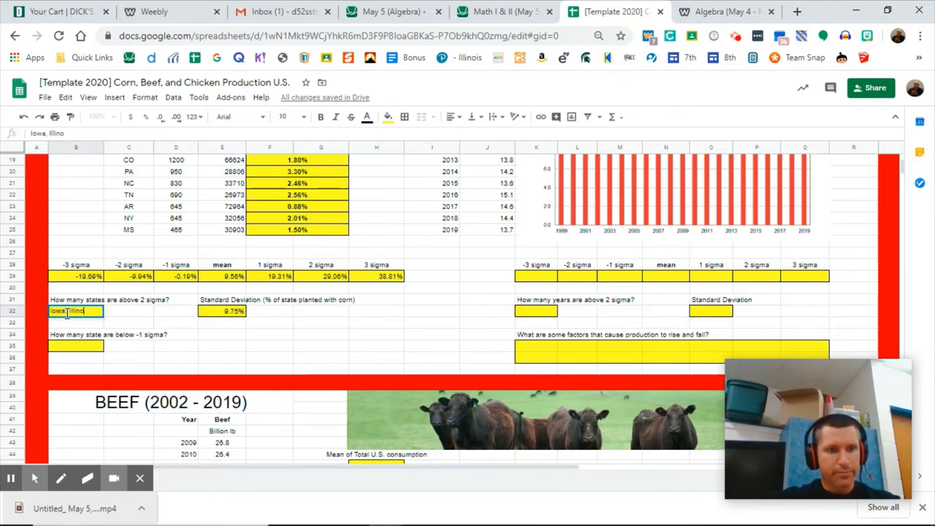
pyautogui.write('is')
pyautogui.press('Return')
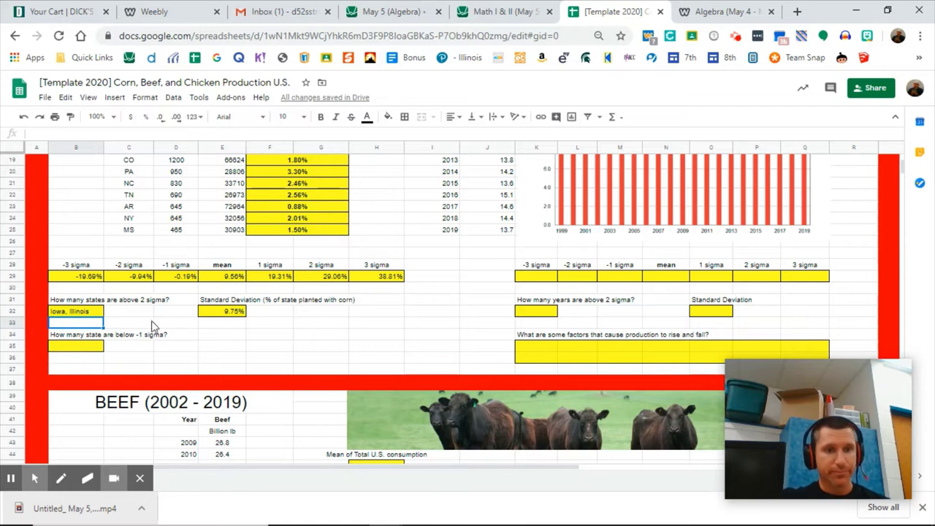
# Enter 0 in B35 as the number of states below -1 sigma.
pyautogui.click(98, 349)
pyautogui.write('0')
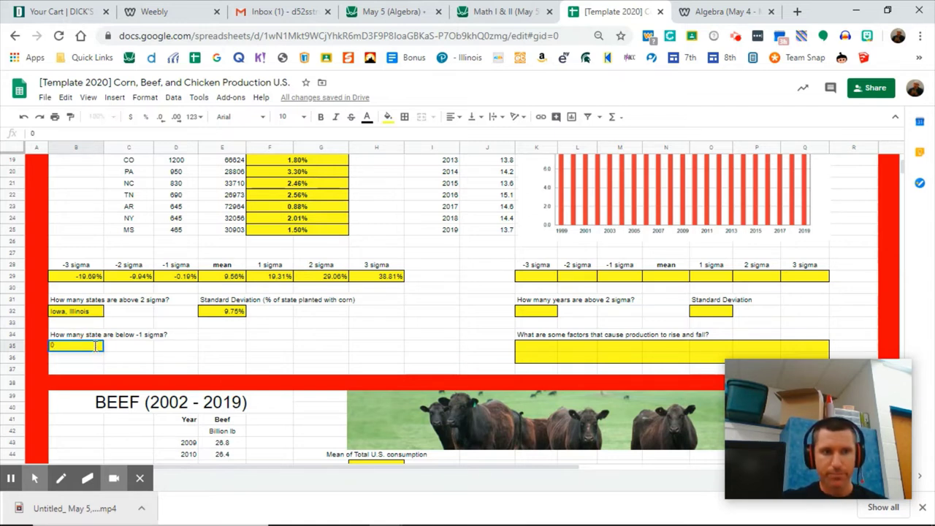
pyautogui.click(189, 283)
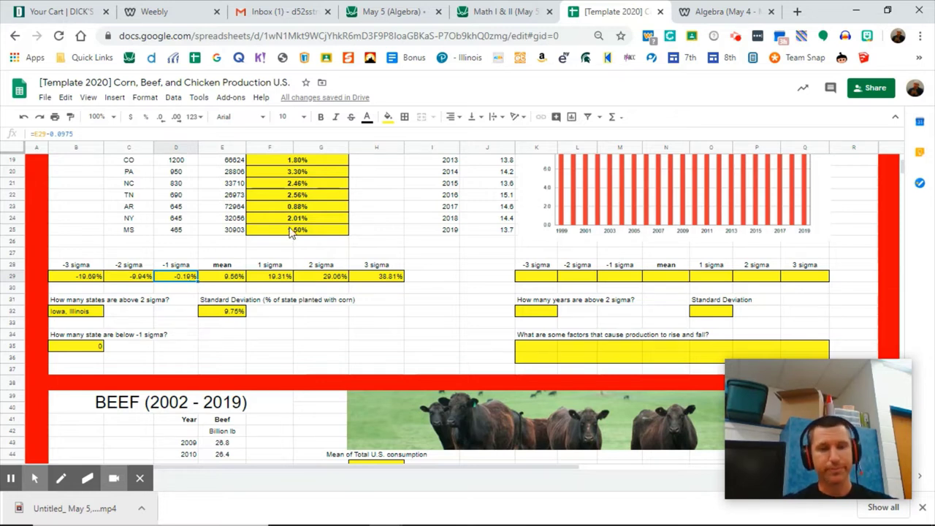
# Return to the start of the sheet to examine the Corn Produced Last 20 Years table and chart.
pyautogui.click(825, 235)
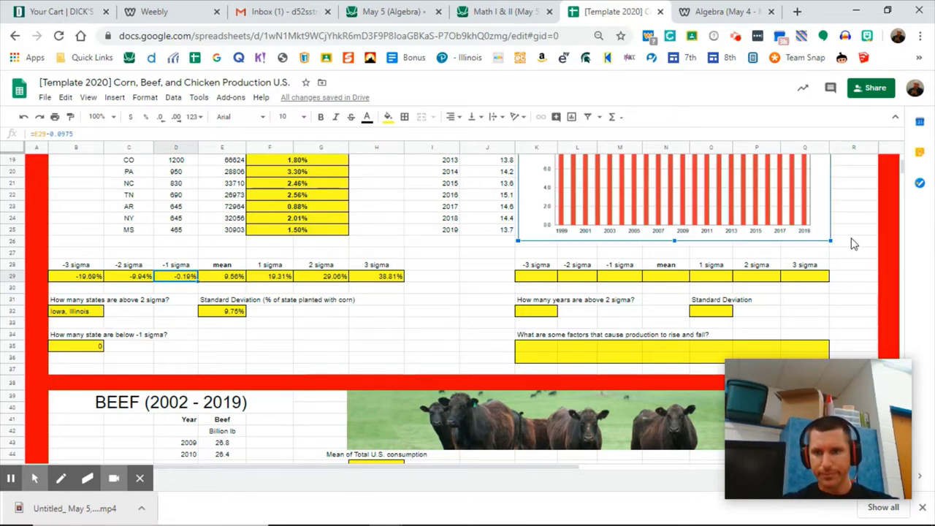
pyautogui.click(854, 243)
pyautogui.press('Up')
pyautogui.press('Up')
pyautogui.press('Up')
pyautogui.press('Up')
pyautogui.press('Up')
pyautogui.press('Up')
pyautogui.press('Up')
pyautogui.press('Up')
pyautogui.press('Up')
pyautogui.press('Up')
pyautogui.press('Up')
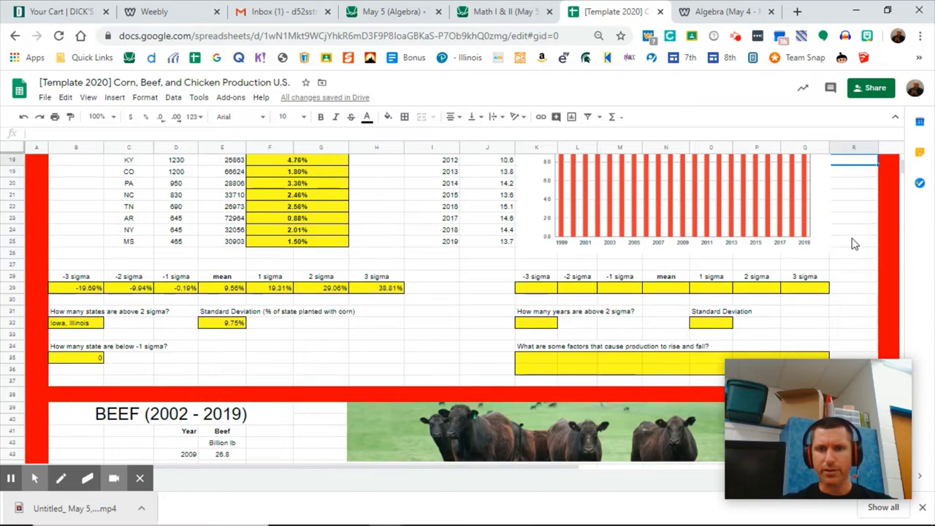
pyautogui.press('Up')
pyautogui.press('Up')
pyautogui.press('Up')
pyautogui.press('Up')
pyautogui.press('Up')
pyautogui.press('Up')
pyautogui.press('Up')
pyautogui.press('Up')
pyautogui.press('Up')
pyautogui.press('Up')
pyautogui.press('Up')
pyautogui.press('Up')
pyautogui.press('Up')
pyautogui.press('Up')
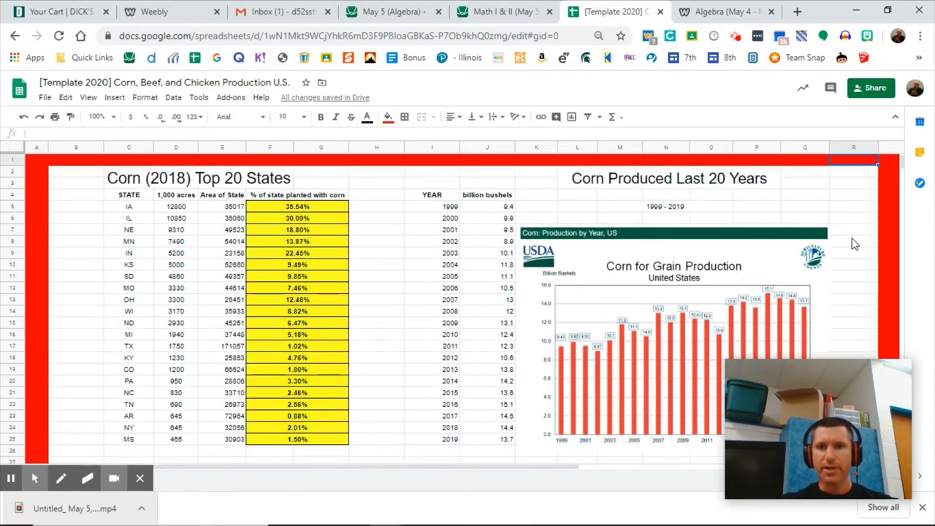
pyautogui.press('Down')
pyautogui.press('Down')
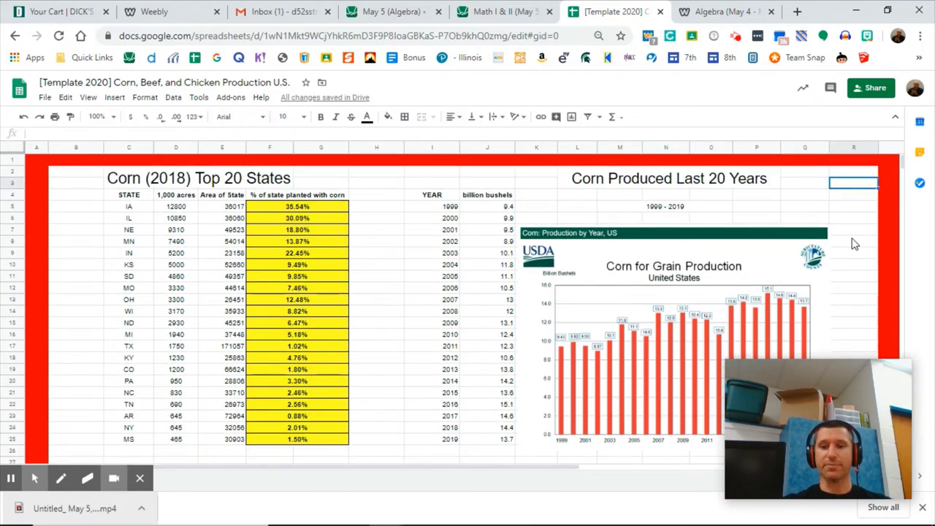
pyautogui.moveTo(836, 387); pyautogui.dragTo(252, 332)
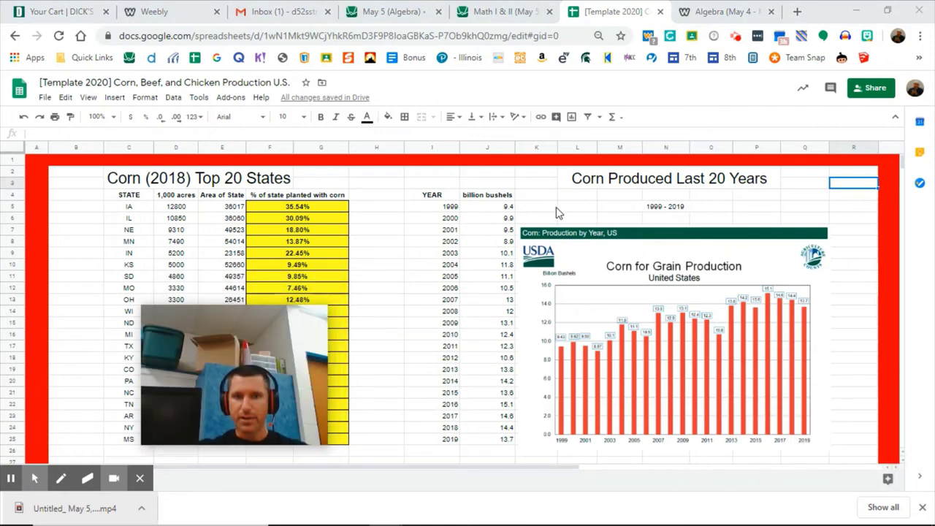
# Read through the billion bushels figures in column J year by year from 1999 to 2016.
pyautogui.click(487, 209)
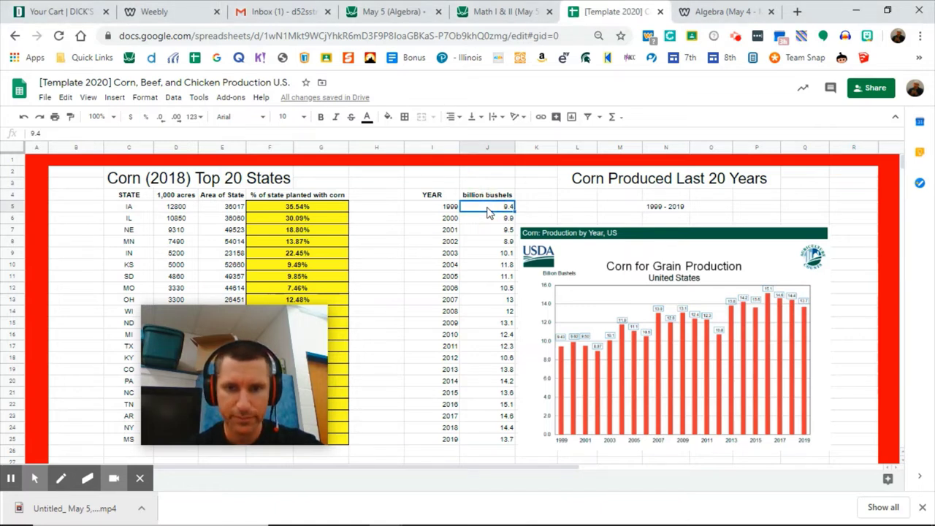
pyautogui.press('Down')
pyautogui.press('Down')
pyautogui.press('Down')
pyautogui.press('Down')
pyautogui.press('Down')
pyautogui.press('Down')
pyautogui.press('Down')
pyautogui.press('Down')
pyautogui.press('Down')
pyautogui.press('Down')
pyautogui.press('Down')
pyautogui.press('Down')
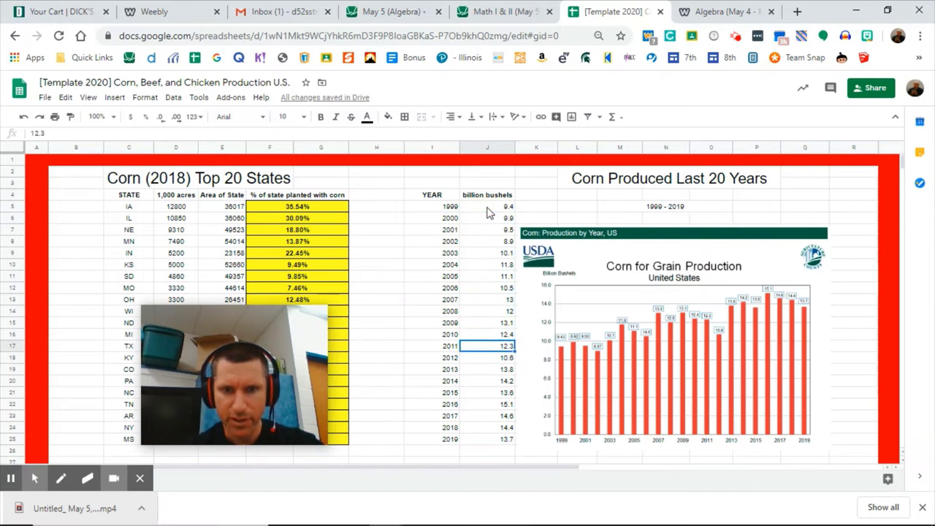
pyautogui.press('Down')
pyautogui.press('Down')
pyautogui.press('Down')
pyautogui.press('Down')
pyautogui.press('Down')
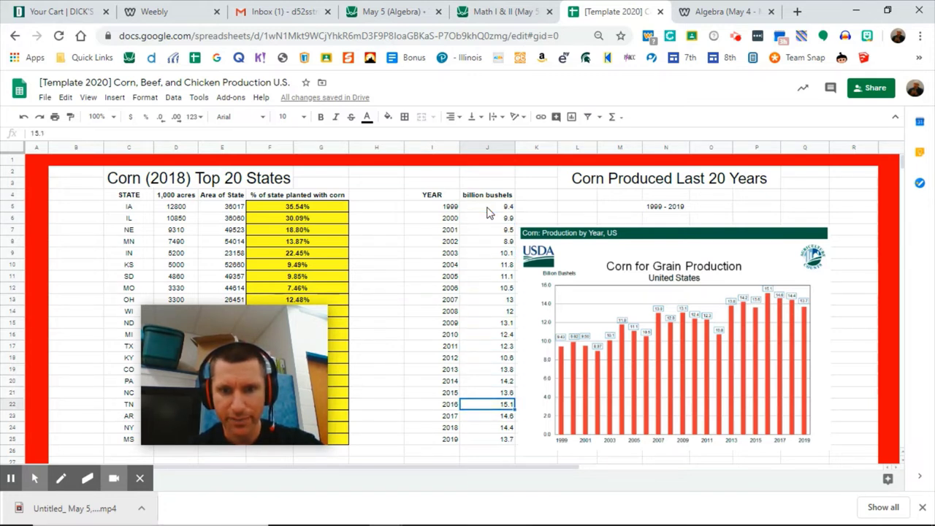
# Calculate the mean of the 1999–2019 billion bushels data in N29 with =average(J5:J25).
pyautogui.press('Down')
pyautogui.press('Down')
pyautogui.press('Down')
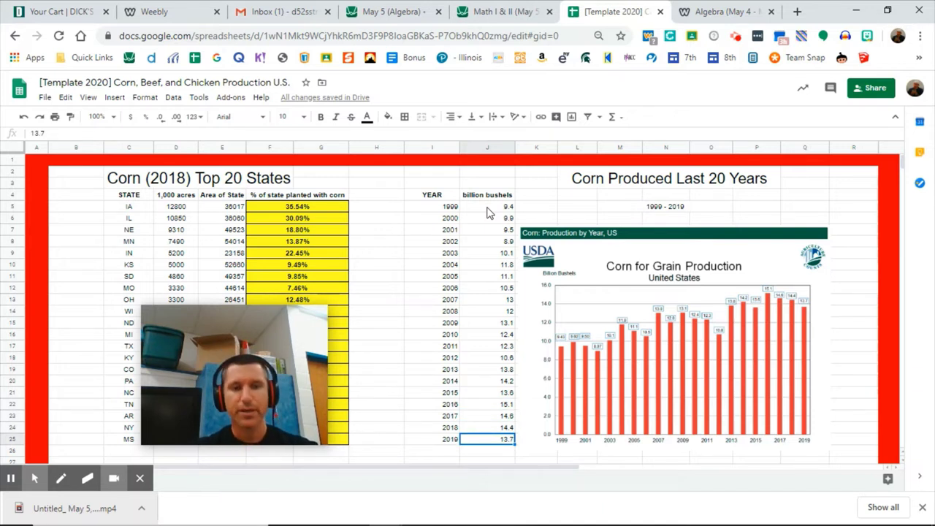
pyautogui.press('Down')
pyautogui.press('Down')
pyautogui.press('Down')
pyautogui.press('Down')
pyautogui.press('Down')
pyautogui.press('Down')
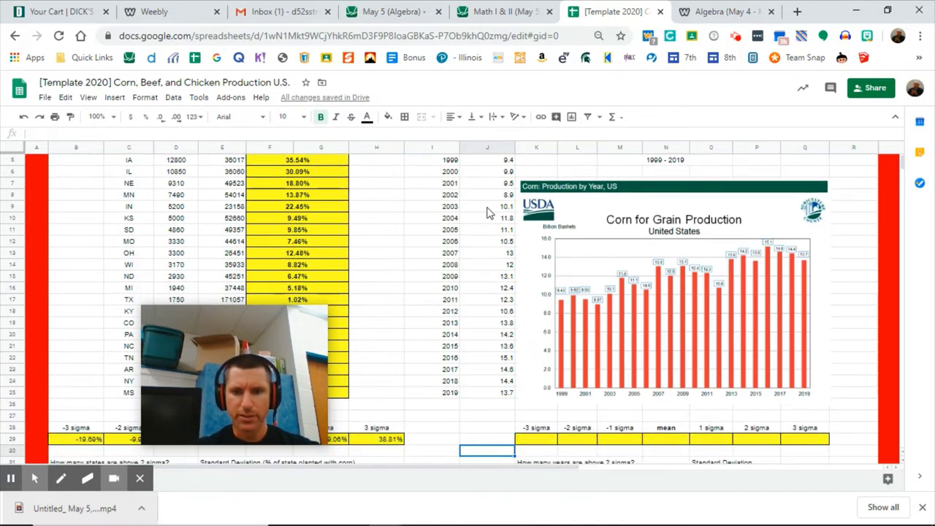
pyautogui.click(668, 429)
pyautogui.write('=average(')
pyautogui.click(506, 382)
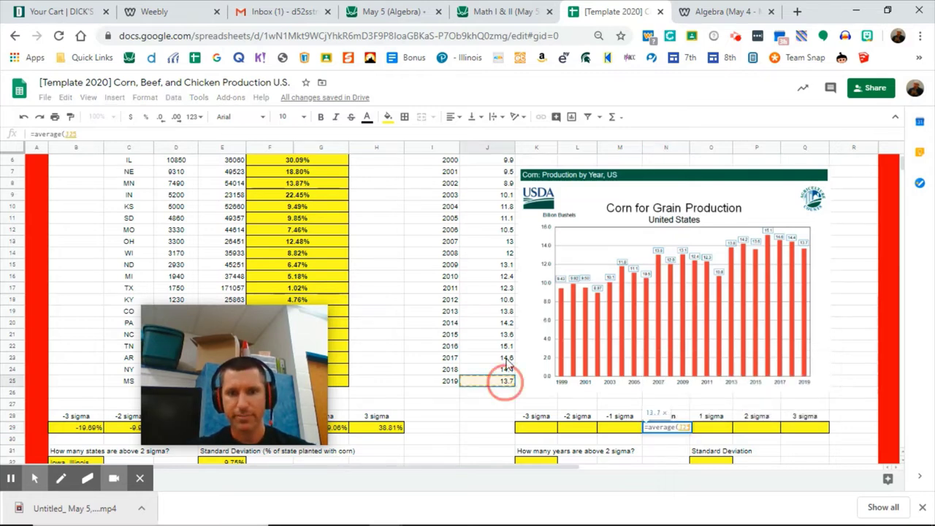
pyautogui.moveTo(509, 353); pyautogui.dragTo(509, 207)
pyautogui.press('Return')
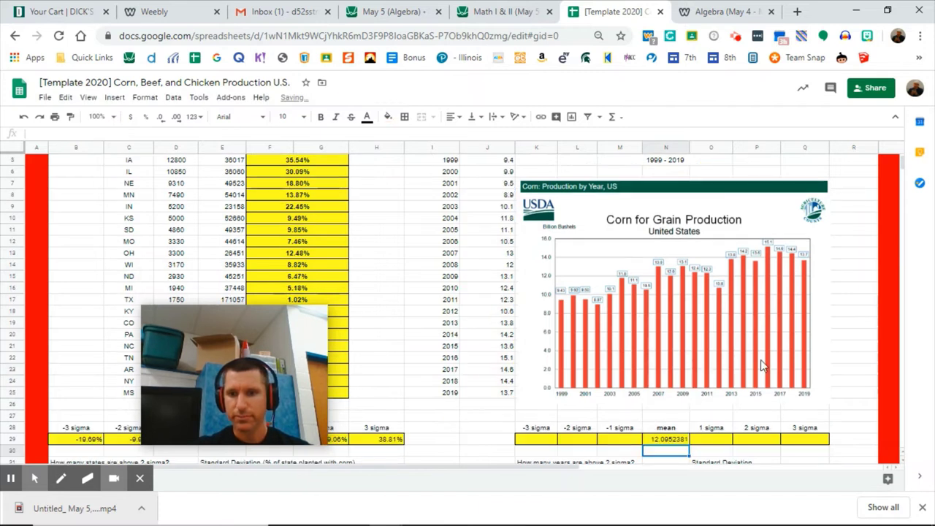
# Reduce the mean in N29 to one decimal place.
pyautogui.click(679, 441)
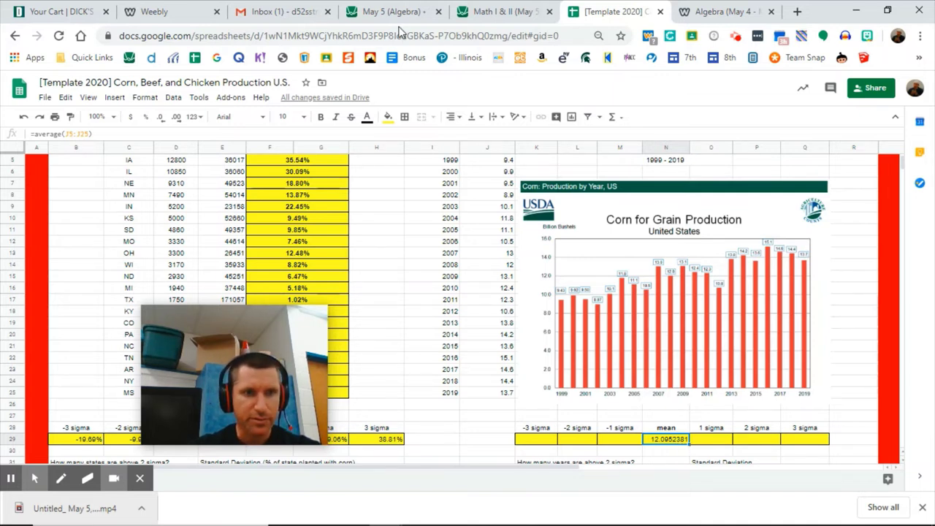
pyautogui.click(160, 119)
pyautogui.click(160, 119)
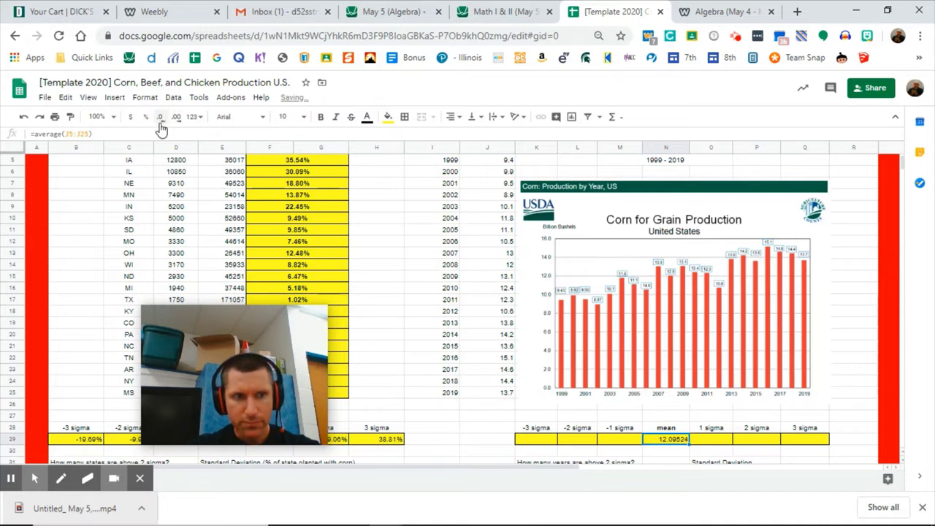
pyautogui.click(160, 119)
pyautogui.click(160, 124)
pyautogui.click(160, 124)
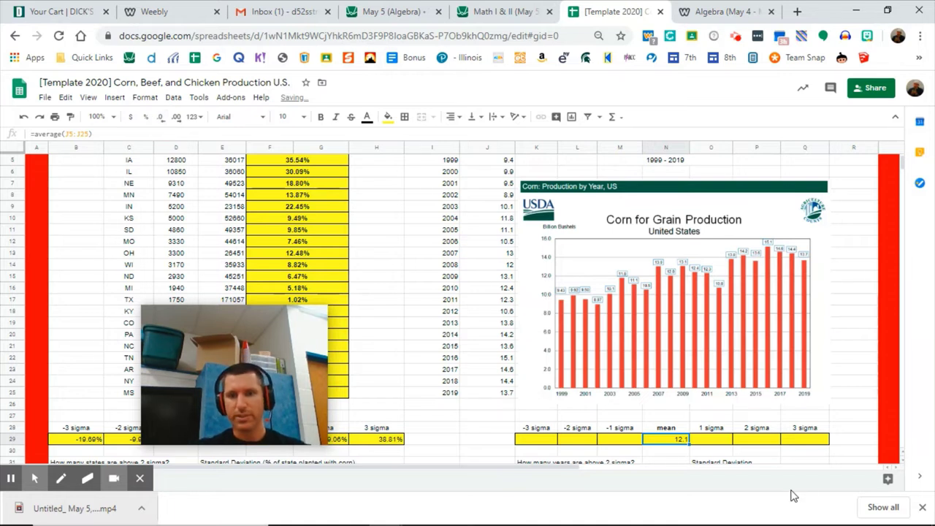
# Calculate the standard deviation of the billion bushels data in O32 with STDEV.S over J5:J25.
pyautogui.click(680, 451)
pyautogui.press('Down')
pyautogui.press('Down')
pyautogui.press('Down')
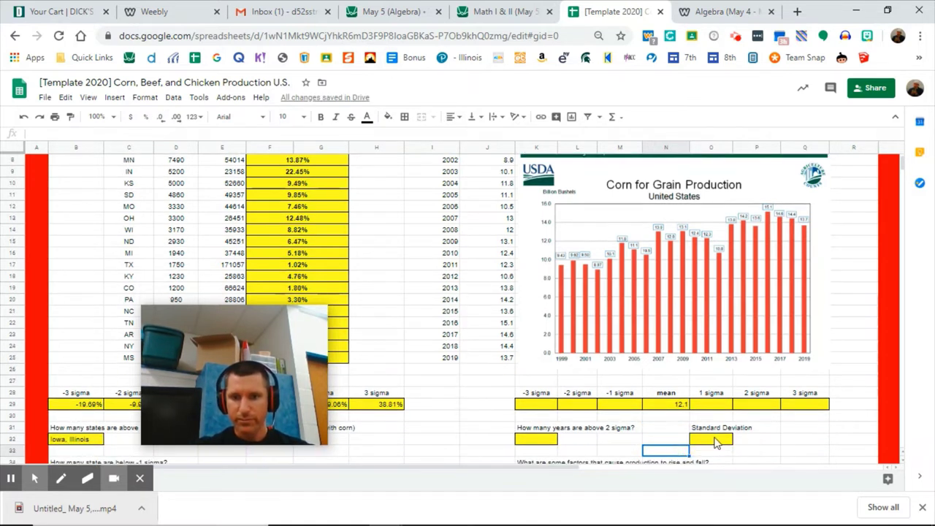
pyautogui.click(715, 438)
pyautogui.write('=Stdev')
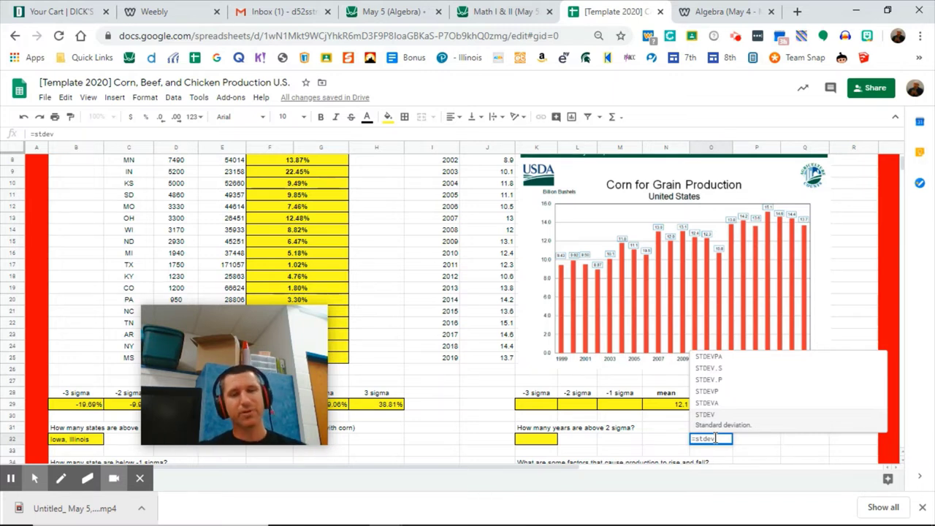
pyautogui.click(727, 374)
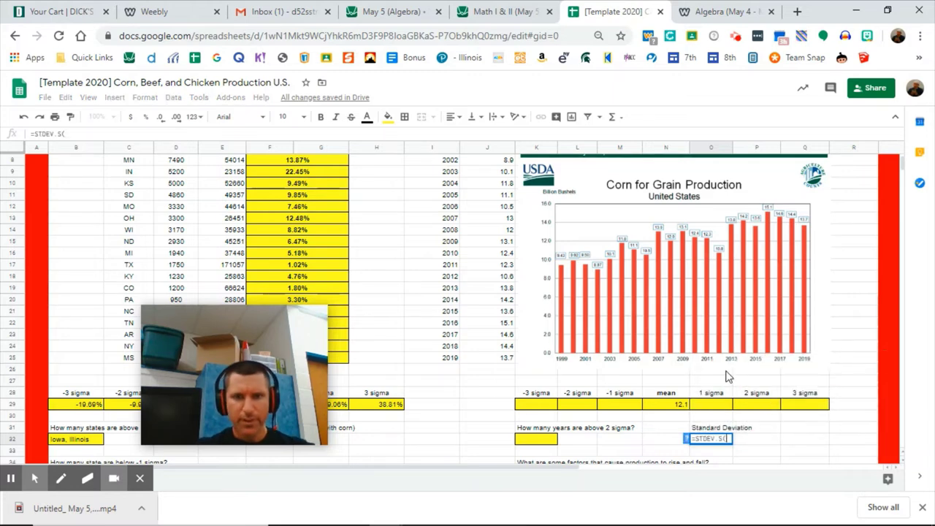
pyautogui.moveTo(510, 358); pyautogui.dragTo(509, 184)
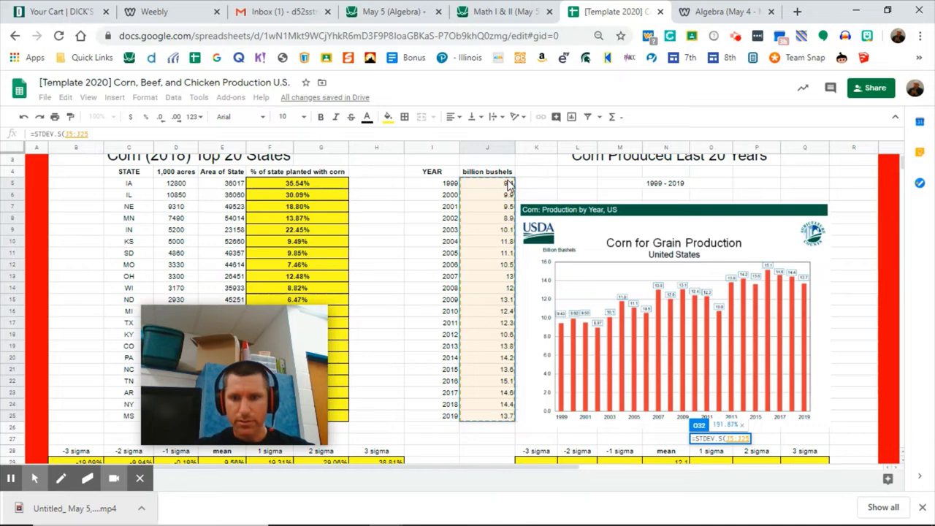
pyautogui.press('Return')
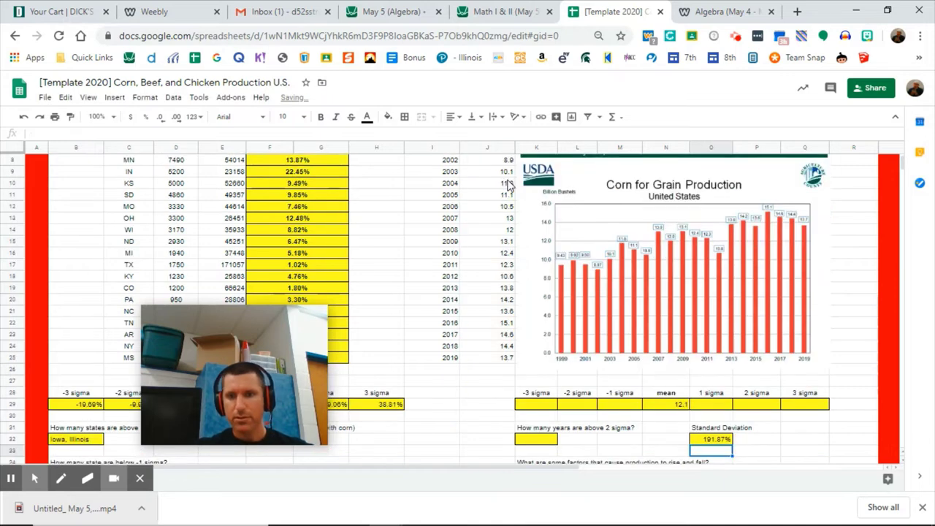
# Change the format of the standard deviation in O32 from percent to Number.
pyautogui.click(720, 441)
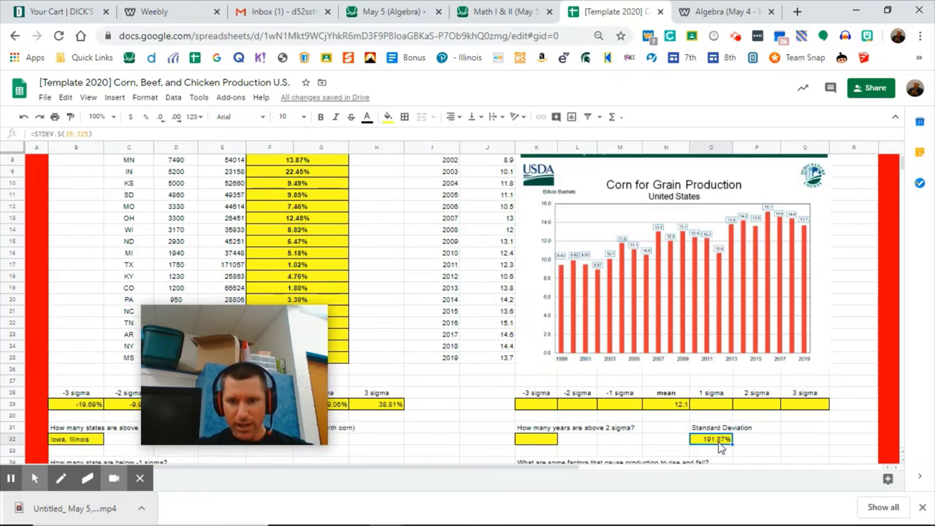
pyautogui.click(146, 121)
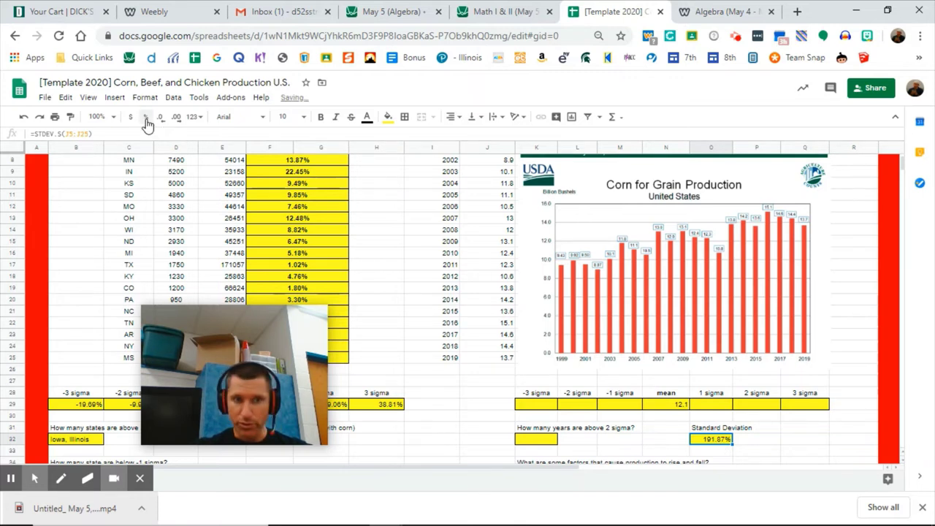
pyautogui.click(115, 97)
pyautogui.click(117, 98)
pyautogui.click(145, 99)
pyautogui.moveTo(173, 146)
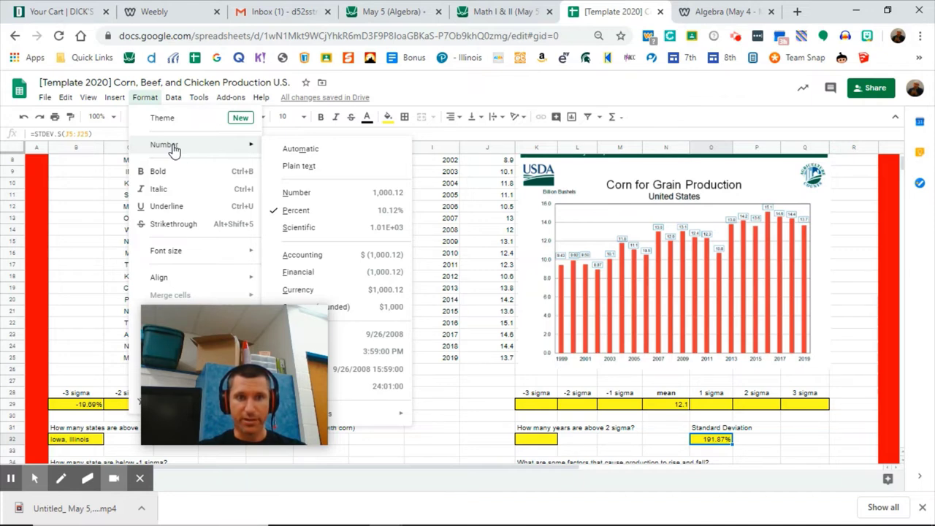
pyautogui.click(299, 193)
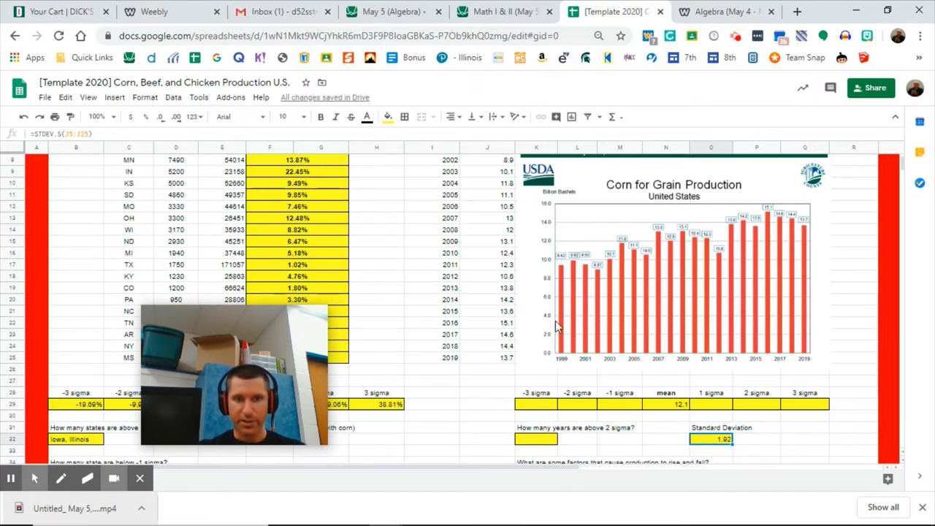
pyautogui.click(144, 101)
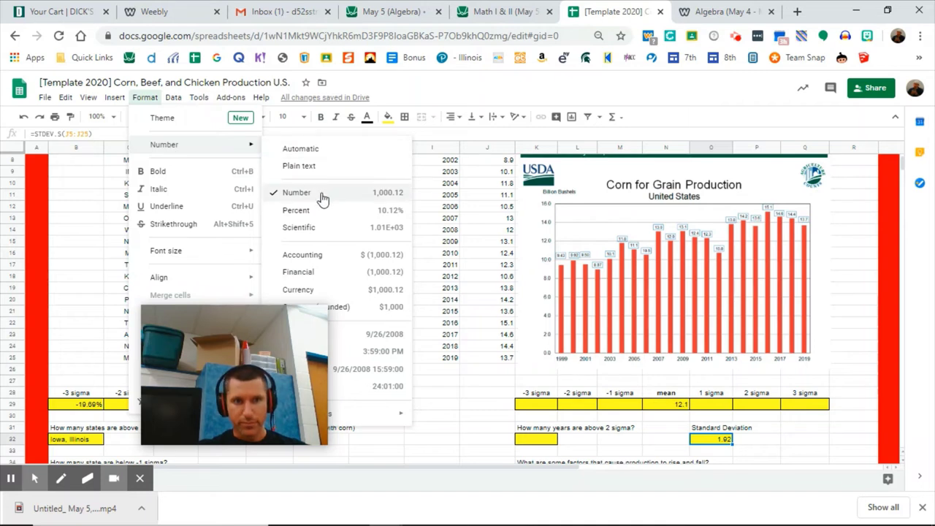
pyautogui.click(770, 441)
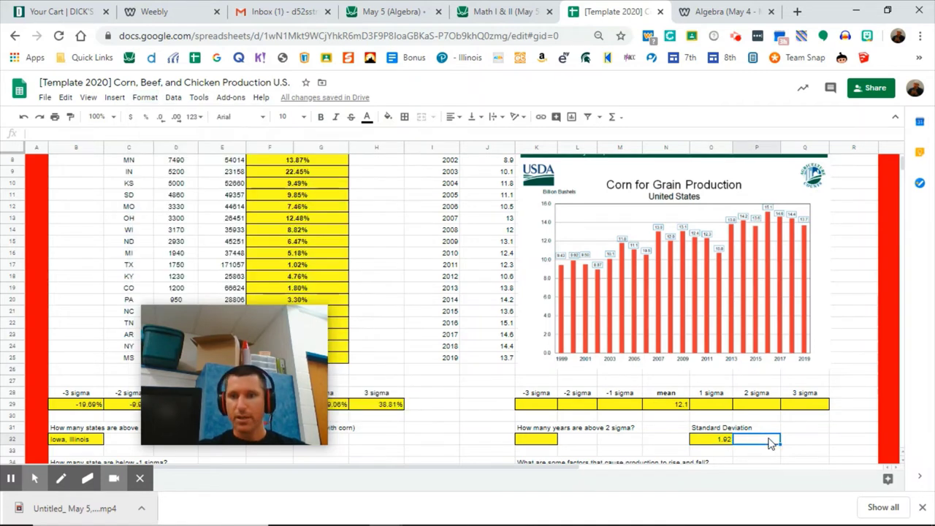
# Enter the mean N29 plus 1.92 in the 1 sigma cell O29 and fill the formula across to 3 sigma in Q29.
pyautogui.click(722, 408)
pyautogui.write('=')
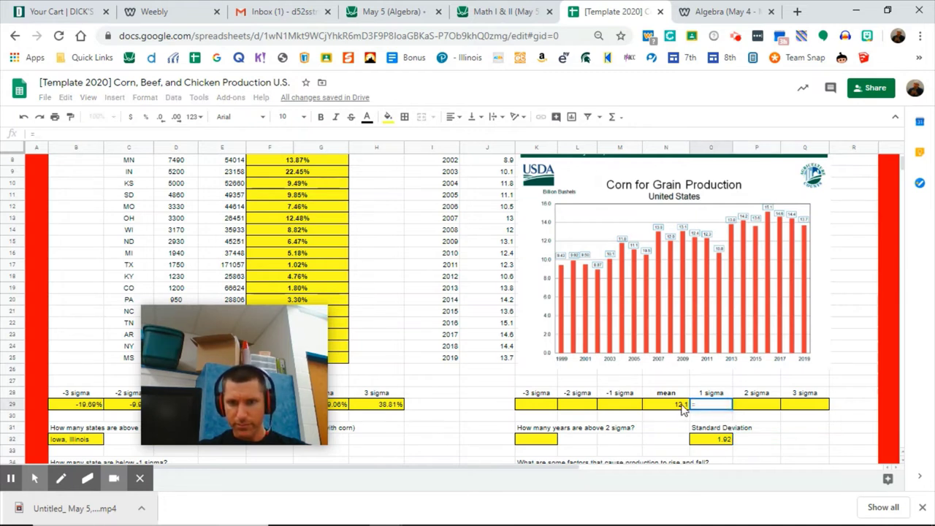
pyautogui.click(678, 410)
pyautogui.write('+O32')
pyautogui.press('Return')
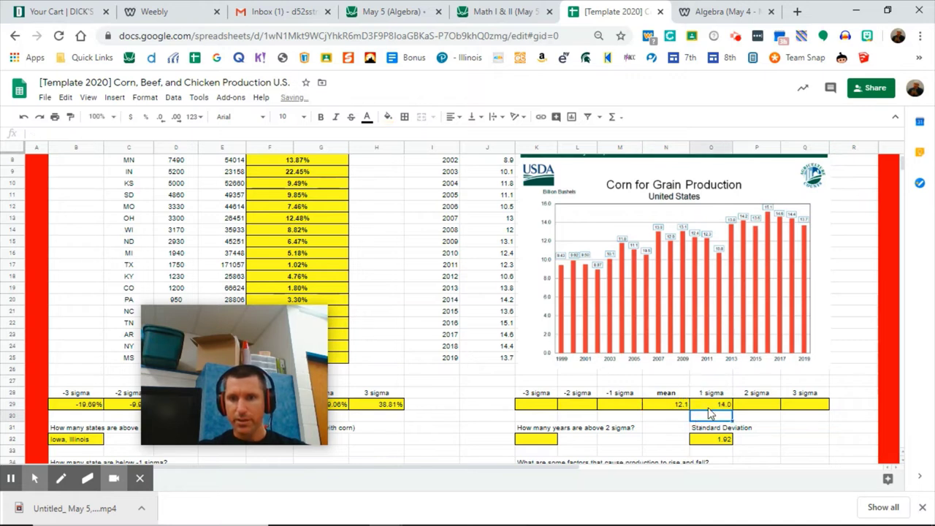
pyautogui.click(713, 407)
pyautogui.moveTo(732, 410); pyautogui.dragTo(796, 411)
# Enter =N29-1.92 in the -1 sigma cell M29 and fill the formula back to -3 sigma in K29.
pyautogui.click(625, 412)
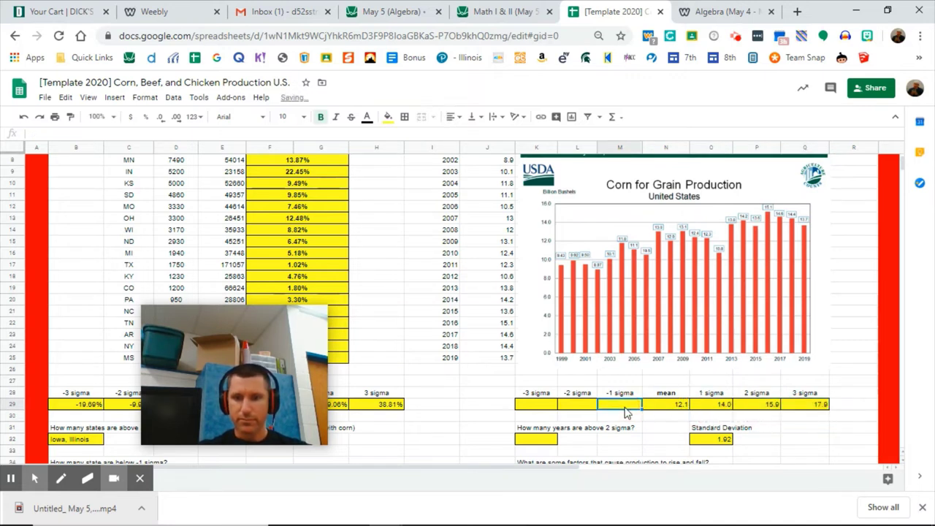
pyautogui.write('=')
pyautogui.click(661, 411)
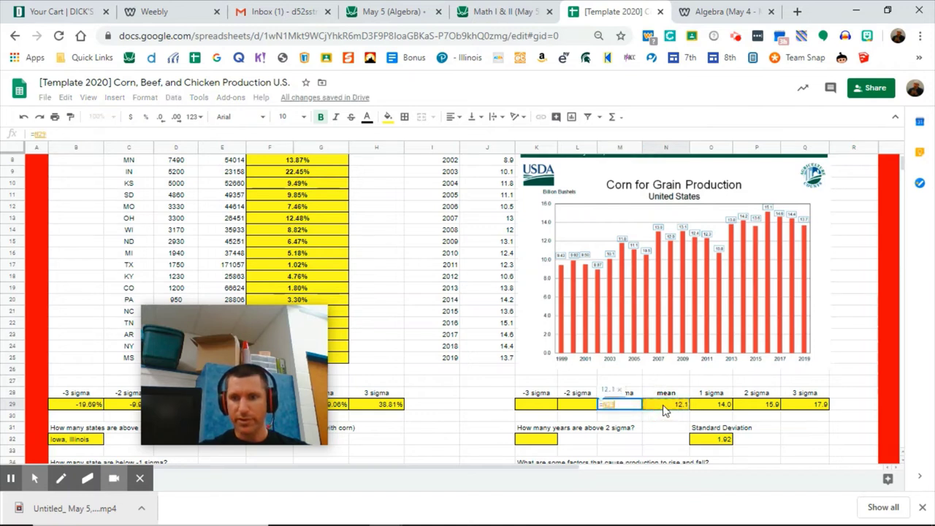
pyautogui.write('-1.92')
pyautogui.press('Return')
pyautogui.click(640, 411)
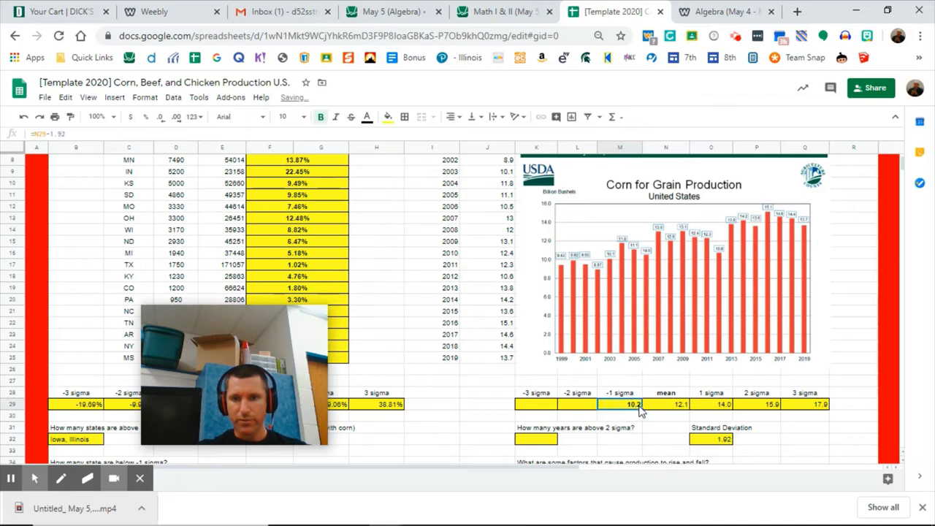
pyautogui.moveTo(641, 411); pyautogui.dragTo(542, 406)
pyautogui.click(613, 439)
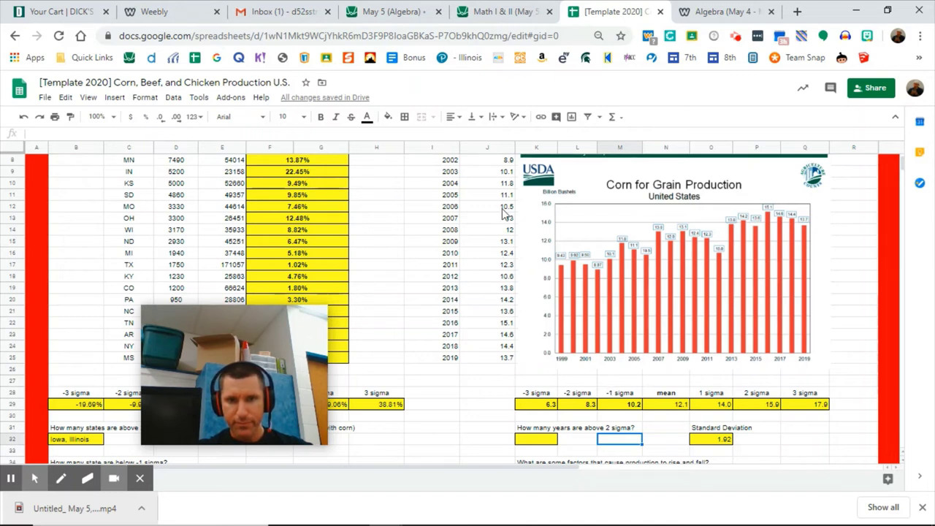
# Enter 0 in K32 as the number of years above 2 sigma.
pyautogui.click(550, 441)
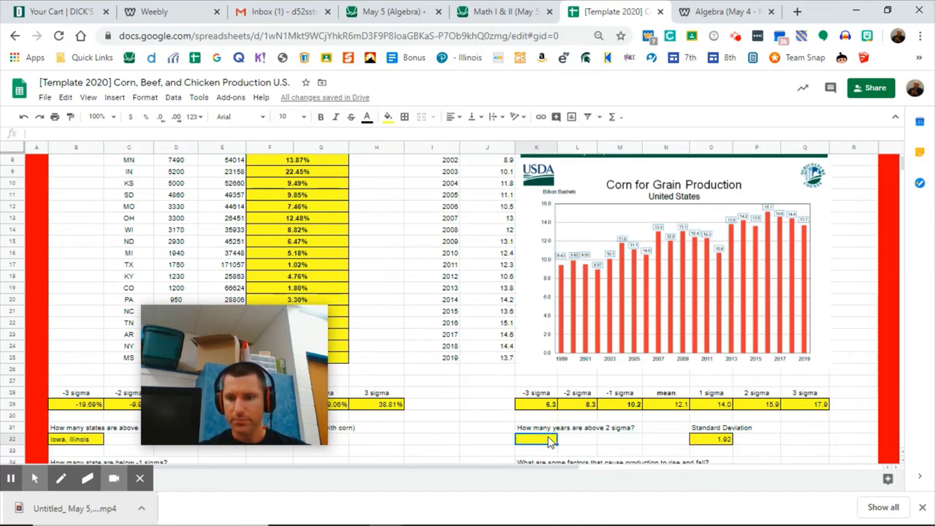
pyautogui.write('0')
pyautogui.press('Return')
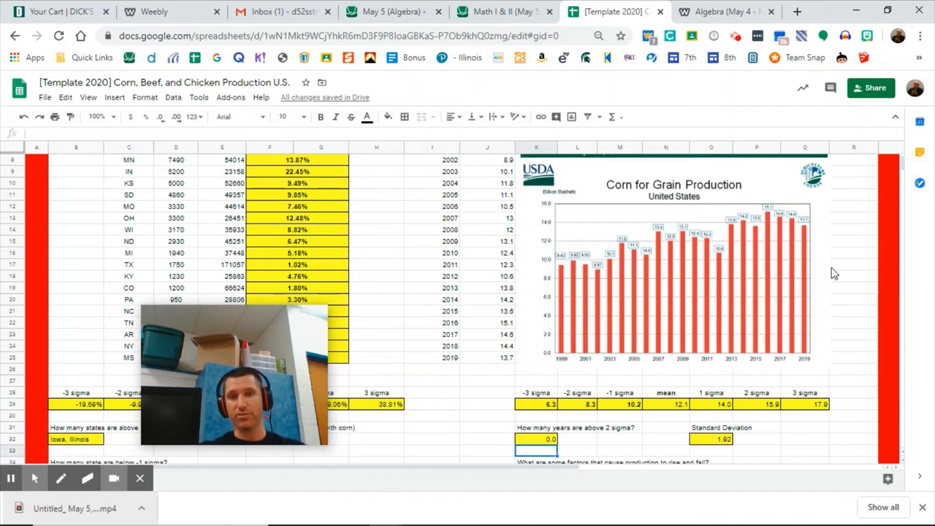
# Answer the question about factors that cause production to rise and fall with "Weather" in K35.
pyautogui.click(505, 360)
pyautogui.click(489, 394)
pyautogui.press('Down')
pyautogui.press('Down')
pyautogui.press('Down')
pyautogui.press('Down')
pyautogui.press('Down')
pyautogui.press('Down')
pyautogui.press('Down')
pyautogui.press('Down')
pyautogui.press('Down')
pyautogui.press('Down')
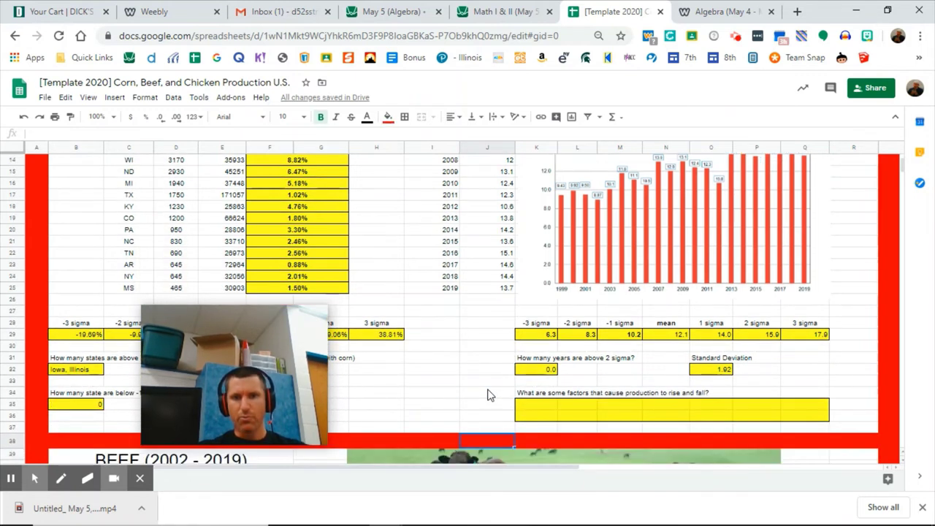
pyautogui.press('Up')
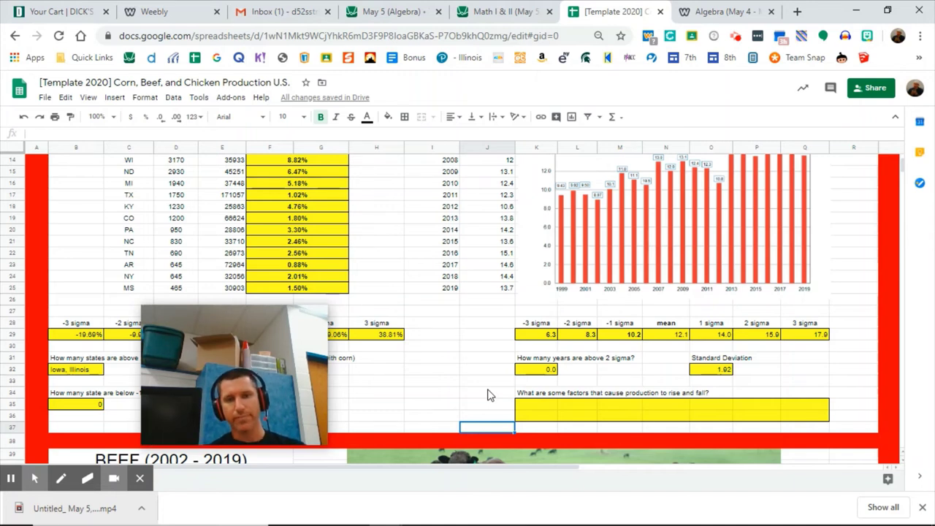
pyautogui.click(553, 408)
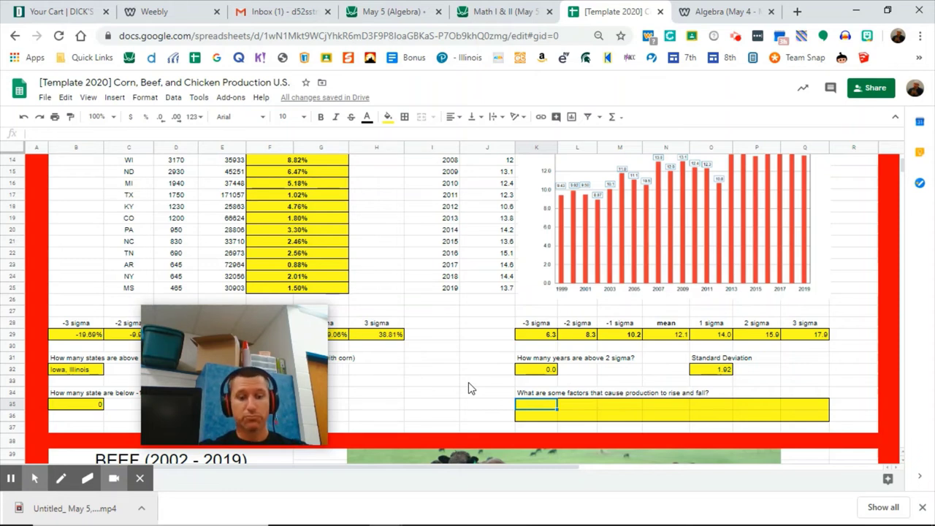
pyautogui.write('Weathewr')
pyautogui.press('BackSpace')
pyautogui.press('BackSpace')
pyautogui.write('r')
pyautogui.press('Return')
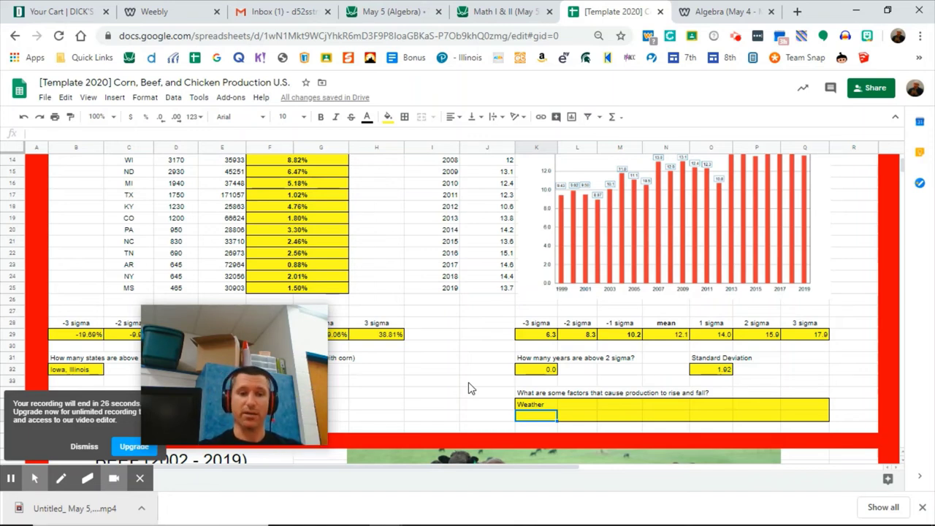
pyautogui.click(84, 446)
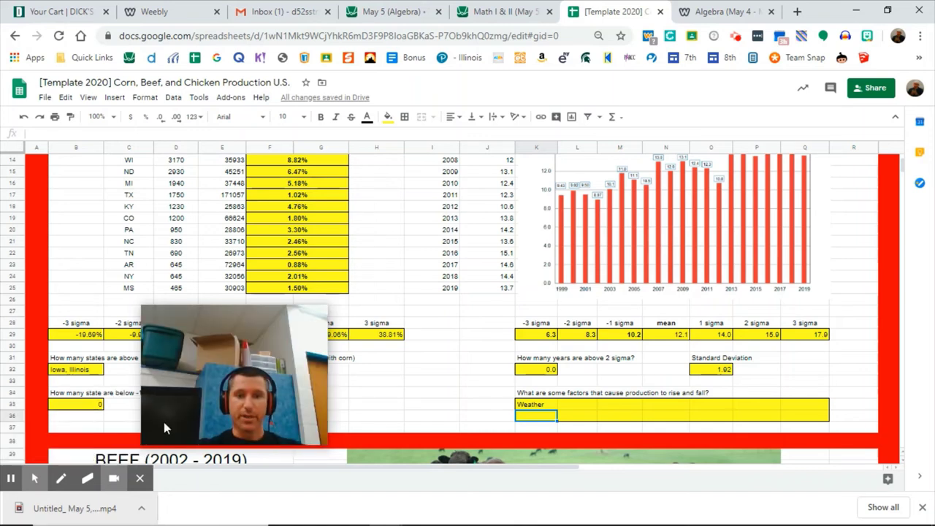